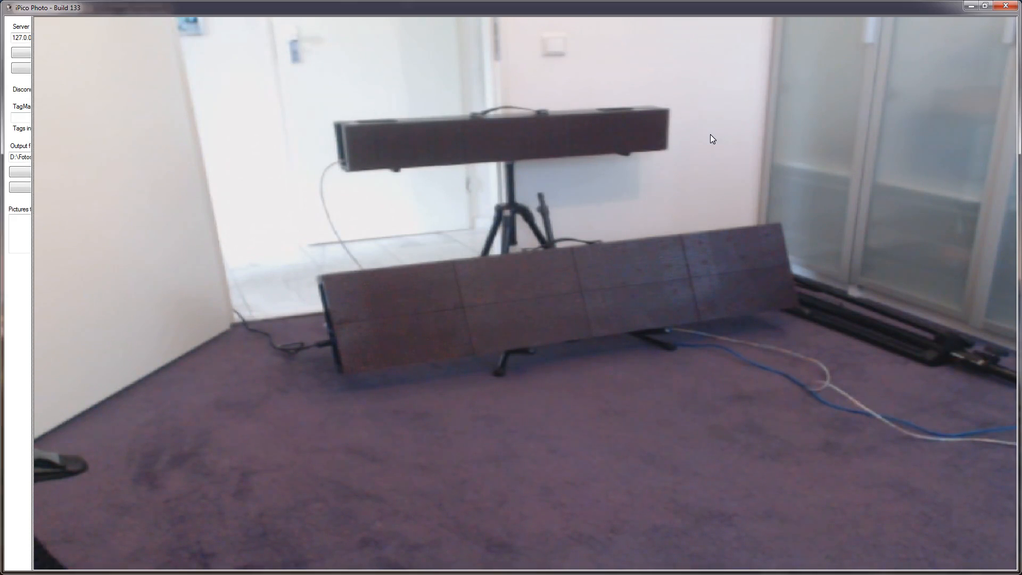
- Restore the iPico Photo window to its smaller size and start the Simulator reader in iPico Wiz
double_click(587, 15)
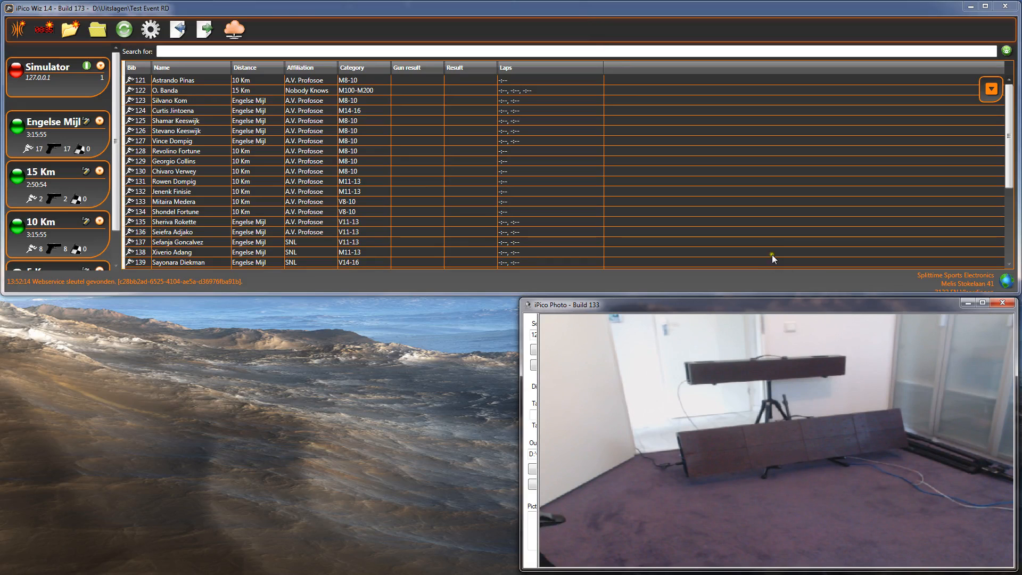
left_click(88, 66)
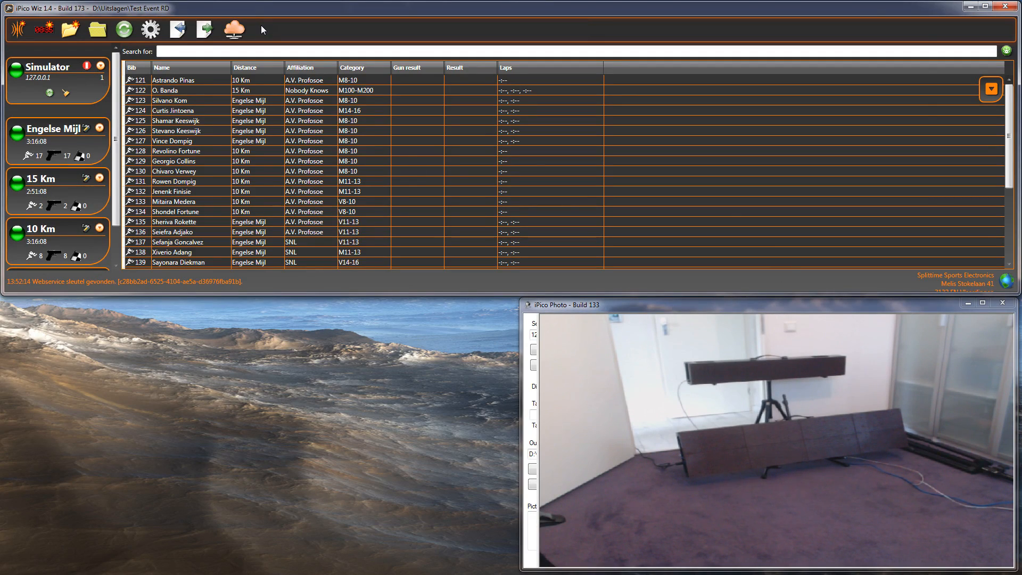
- Begin adding an external display used as a race clock, with the MicroTab board type
left_click(47, 32)
left_click_drag(454, 78, 277, 305)
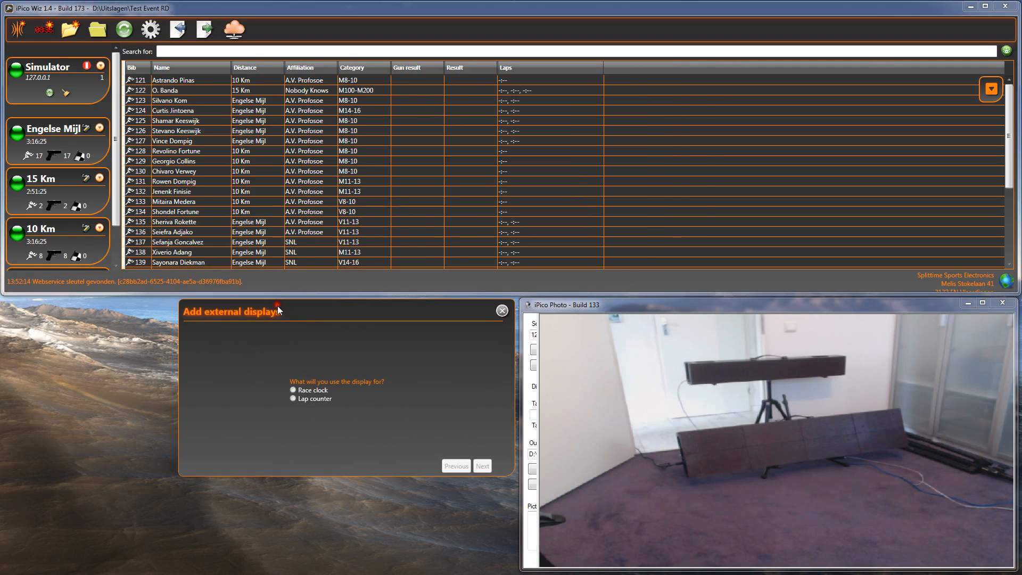
left_click(318, 389)
left_click(482, 466)
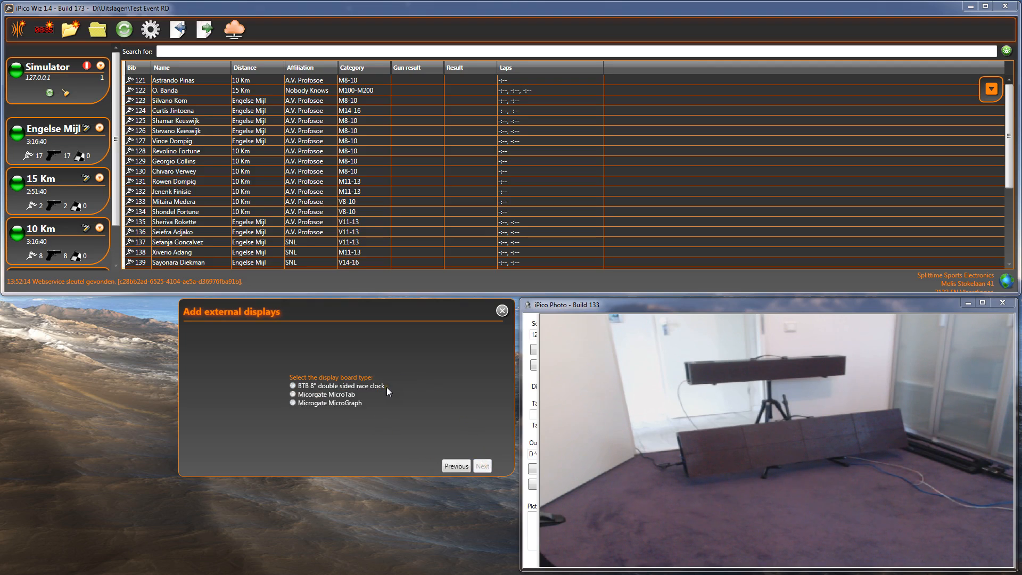
left_click(333, 395)
left_click(482, 466)
- Name the new display MicroTab, set its IP address to 192.168.0.61 and finish adding it
left_click(371, 386)
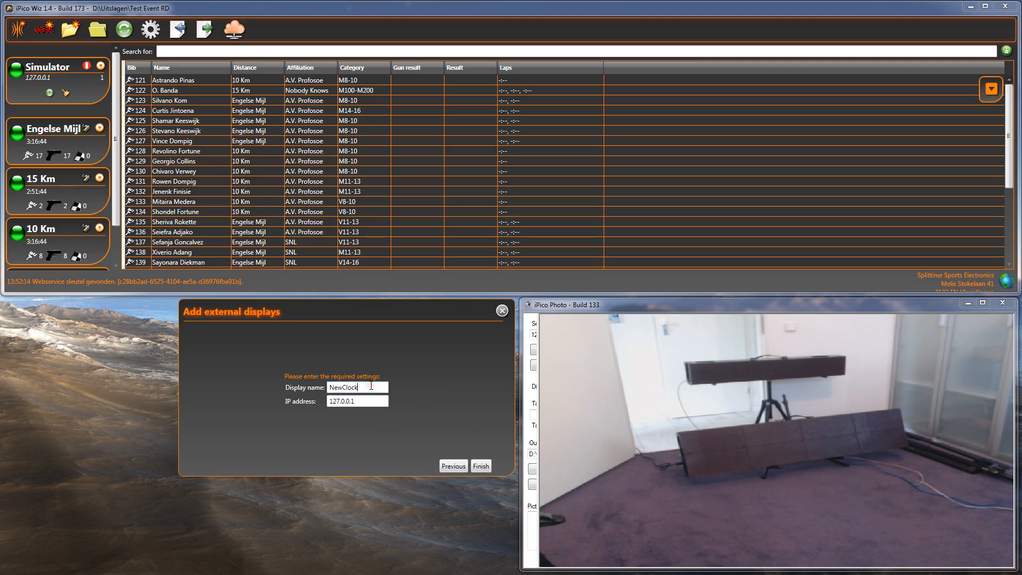
key("BackSpace")
key("BackSpace")
key("BackSpace")
key("BackSpace")
key("BackSpace")
key("BackSpace")
key("BackSpace")
key("BackSpace")
type("MicroTab")
key("Tab")
type("192.1")
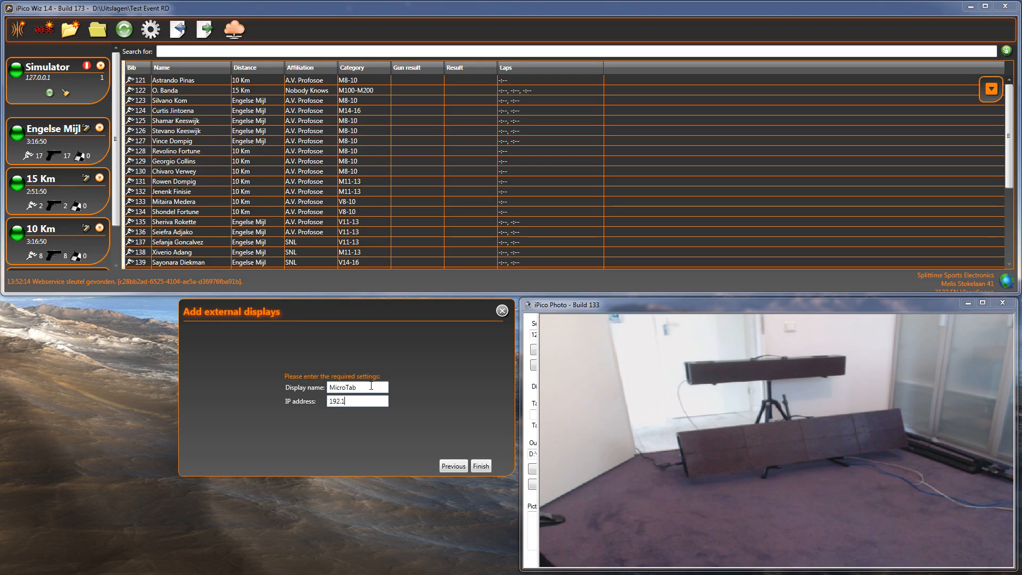
type("68.0.61")
left_click(481, 466)
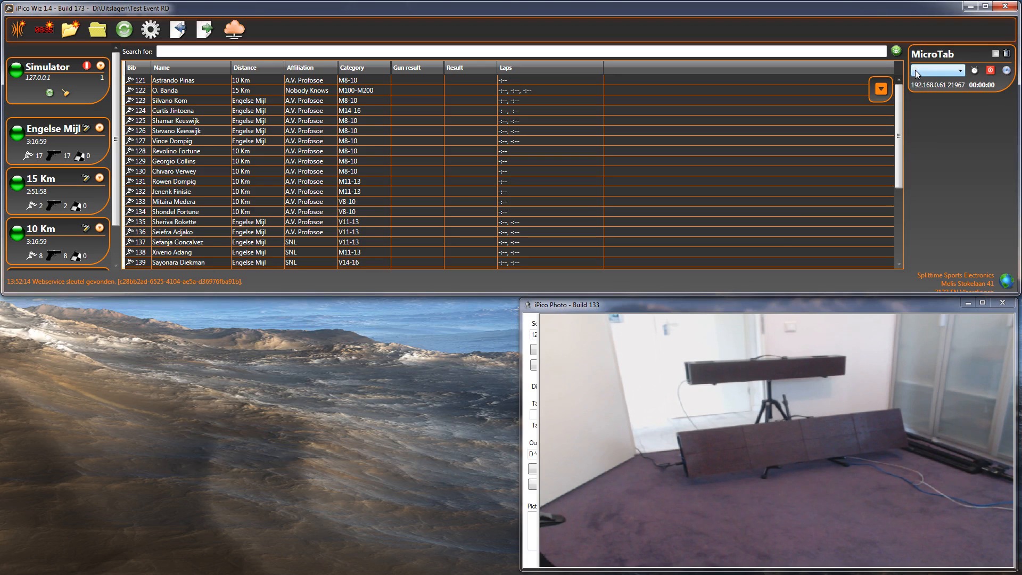
- Begin adding a second external display used as a race clock, with the Microgate MicroGraph board type
left_click(45, 29)
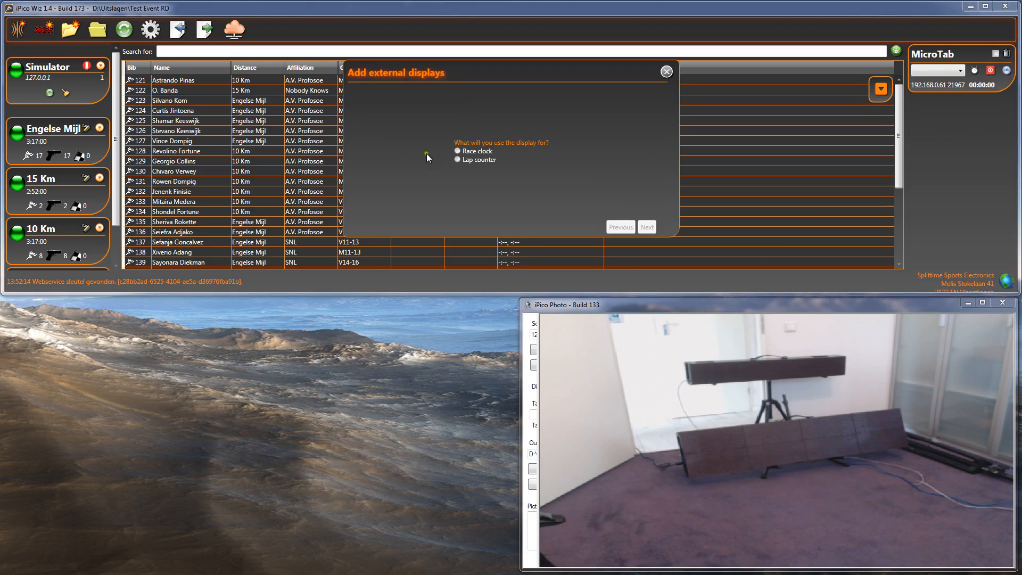
left_click(458, 151)
left_click(646, 227)
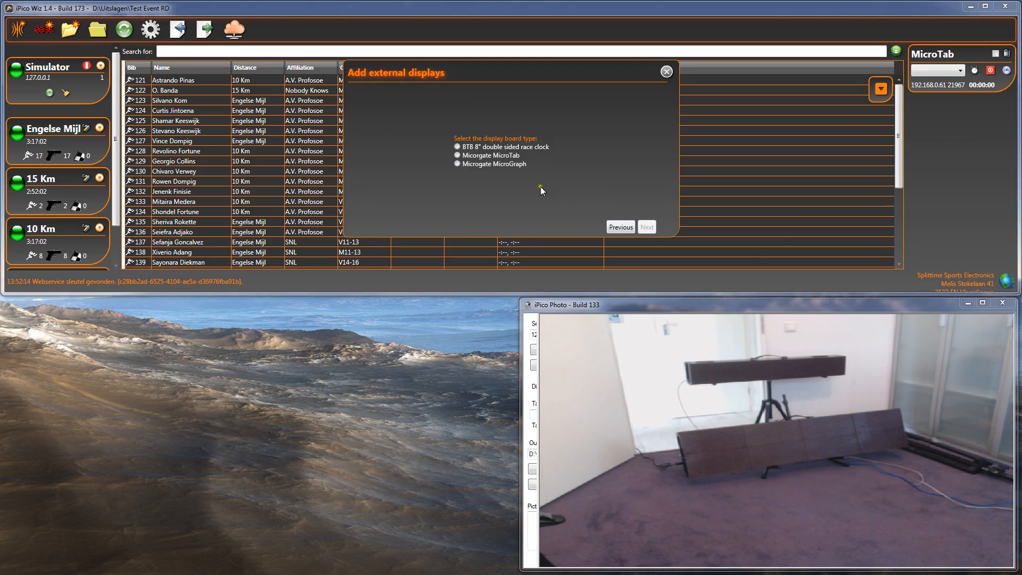
left_click(506, 158)
left_click(647, 227)
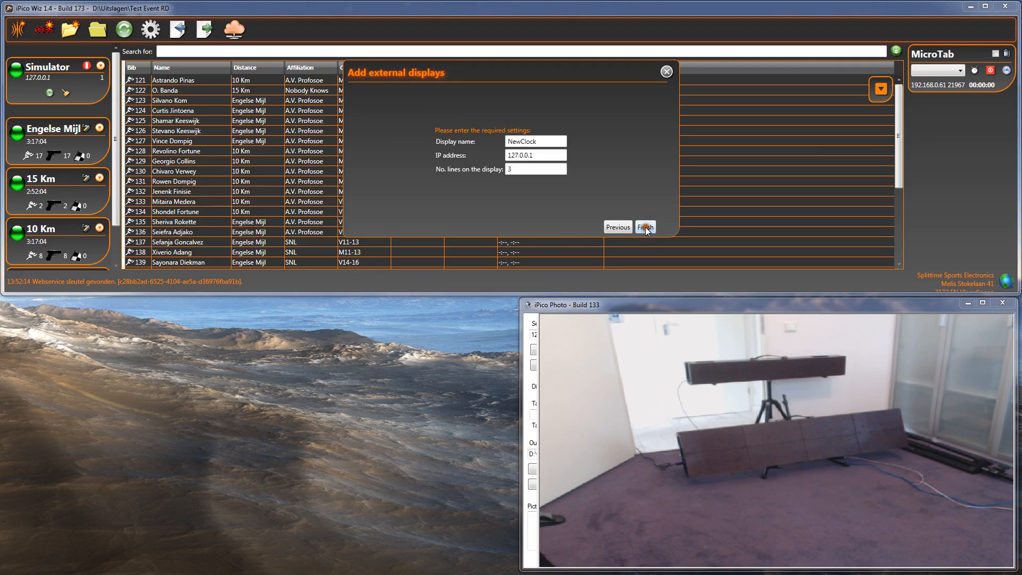
- Name the second display MicroGraph, set its IP address to 192.168.0.62, keep 3 display lines and finish adding it
left_click(549, 141)
key("BackSpace")
key("BackSpace")
key("BackSpace")
key("BackSpace")
key("BackSpace")
key("BackSpace")
key("BackSpace")
type("Micro")
key("Tab")
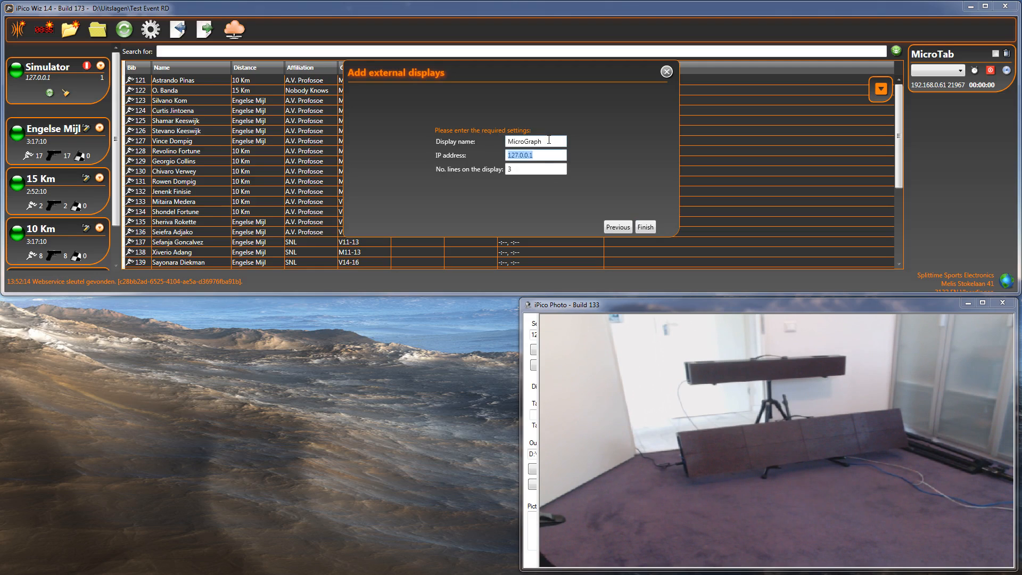
type("192.168.0.62")
key("Tab")
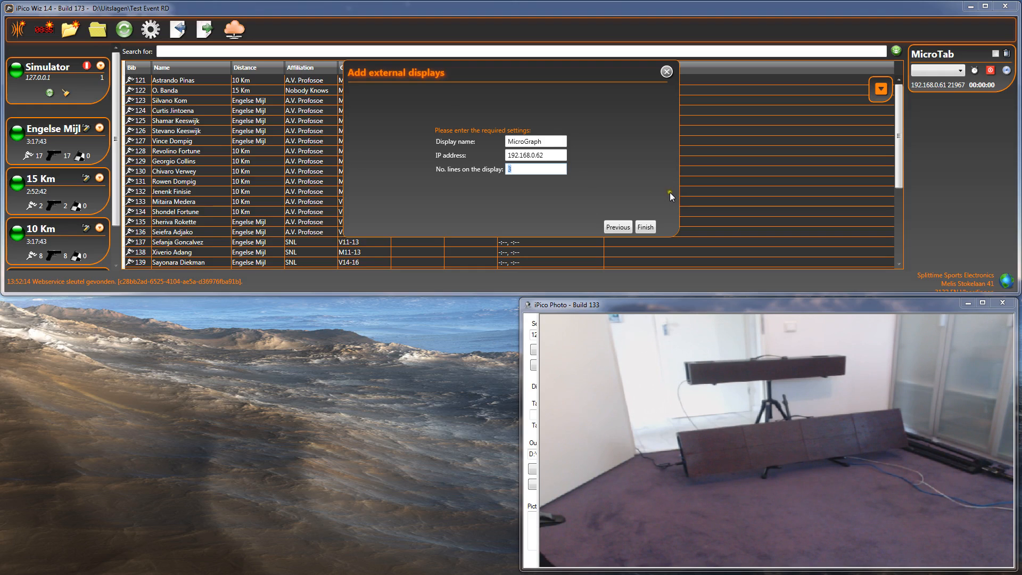
left_click(647, 227)
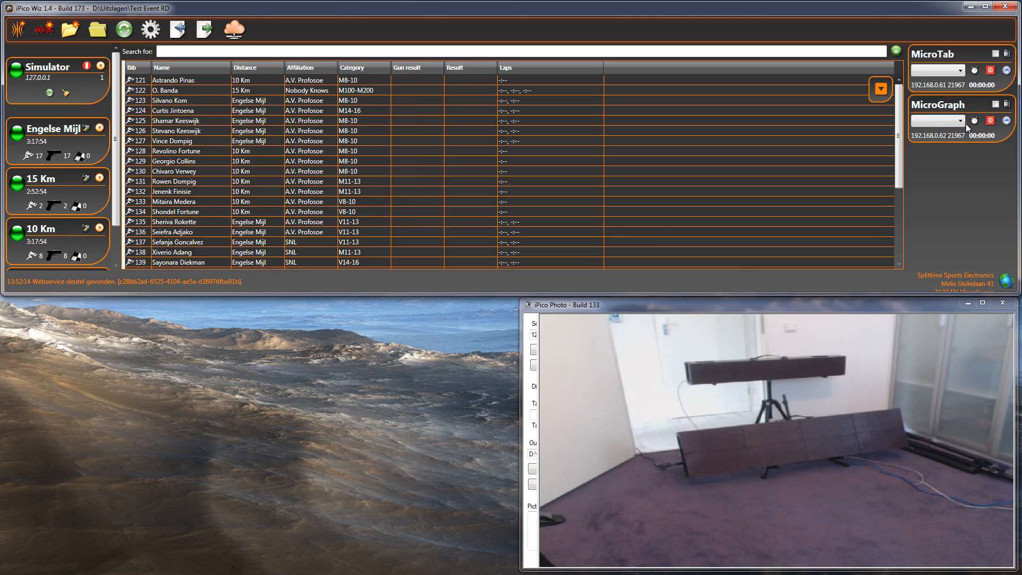
- Show the time of day on the MicroTab and MicroGraph displays and reset both clocks to zero
left_click(1006, 71)
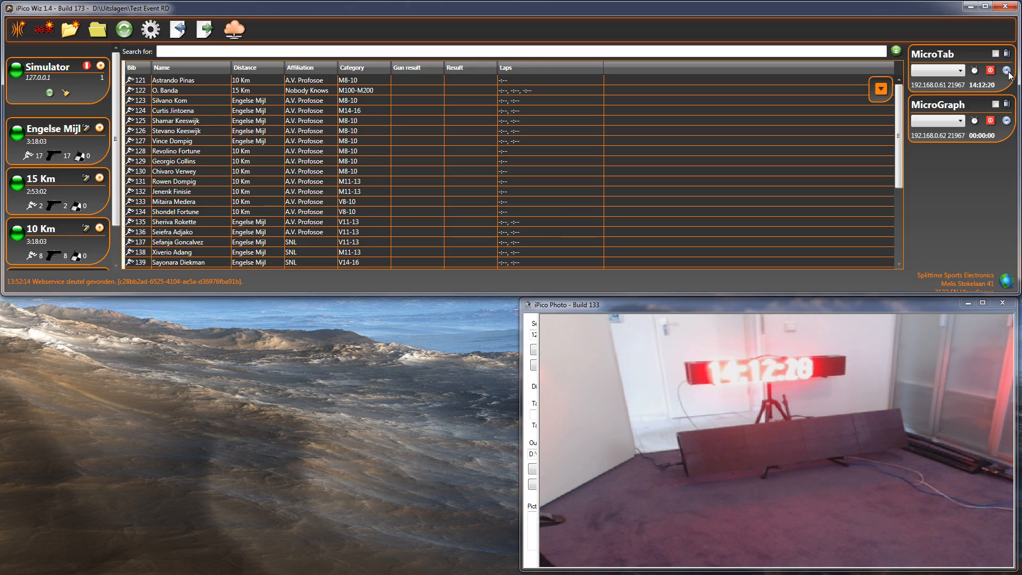
left_click(1007, 122)
left_click(1007, 121)
left_click(1007, 121)
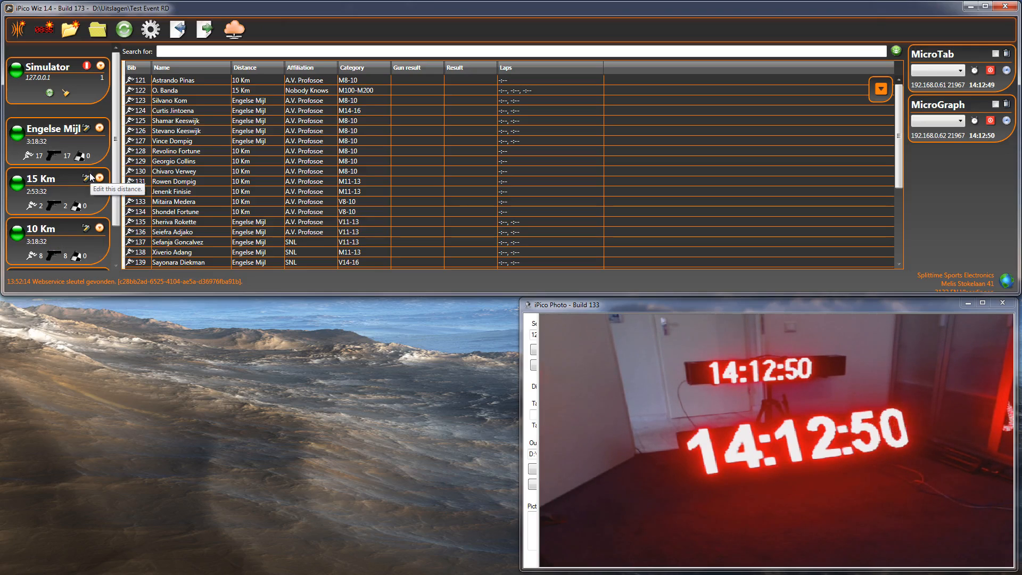
left_click(990, 71)
left_click(990, 122)
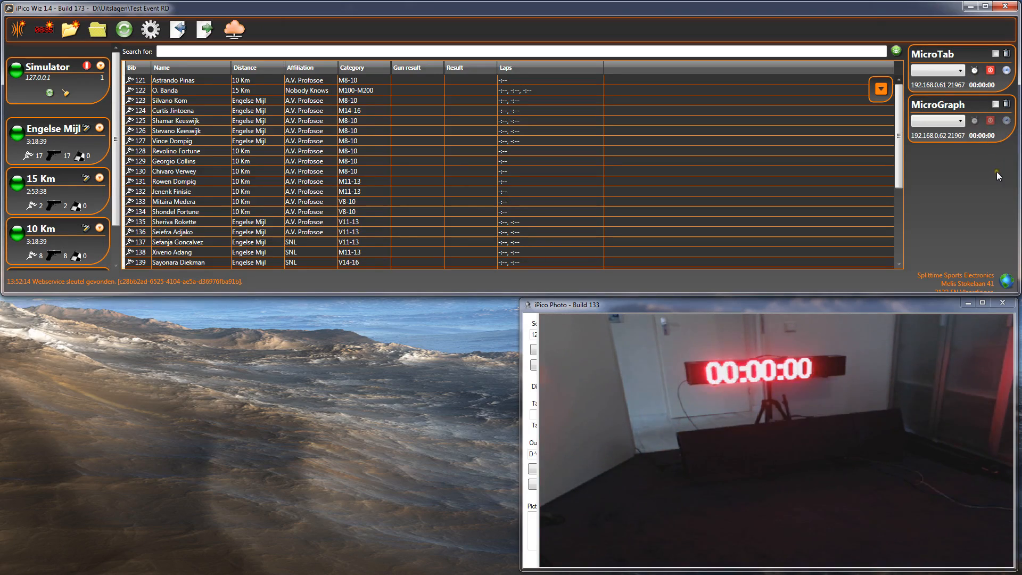
- Show the Engelse Mijl race time on the MicroTab display and the 15 Km race time on the MicroGraph display
left_click(960, 72)
left_click(952, 91)
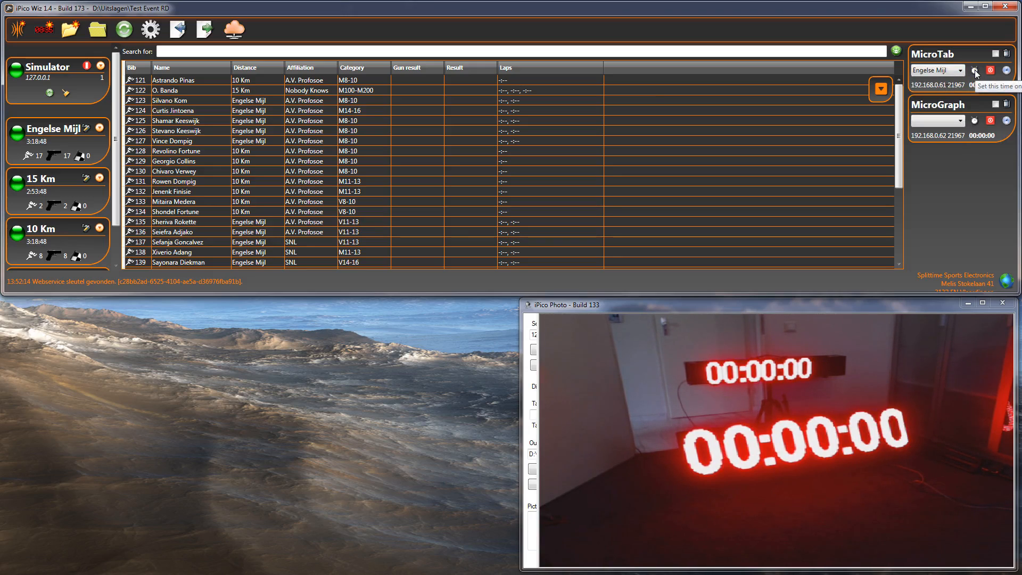
left_click(975, 72)
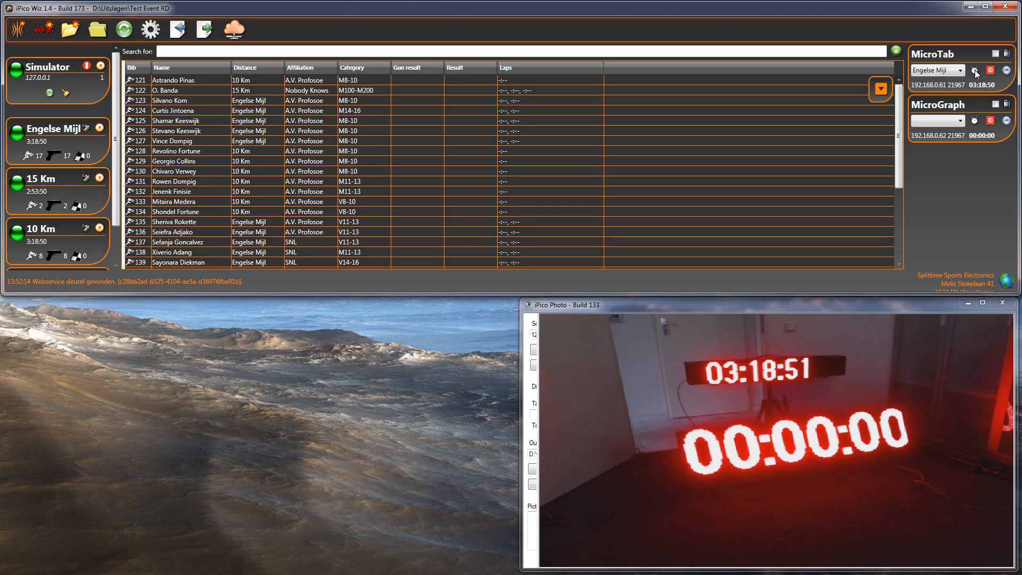
left_click(943, 122)
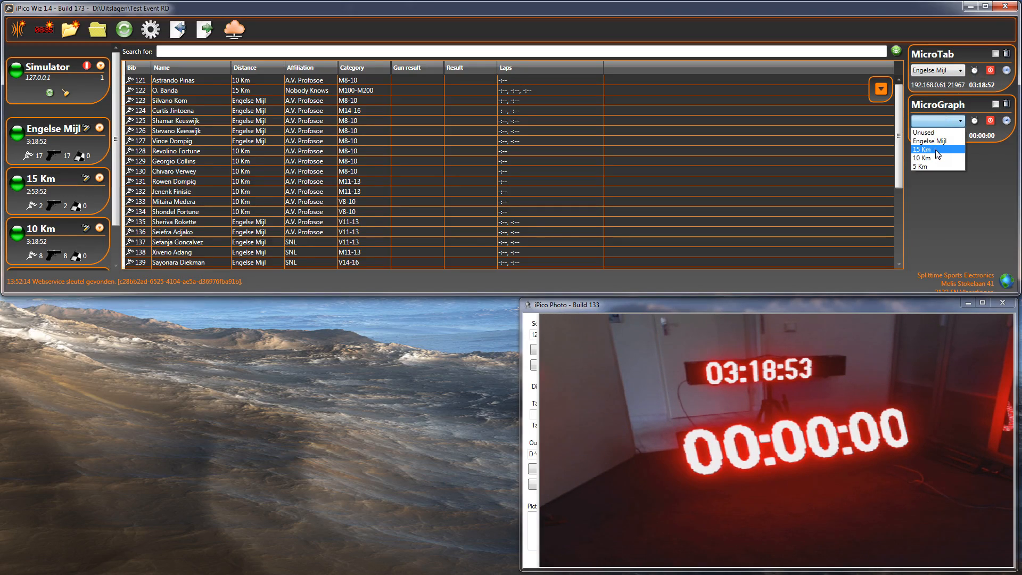
left_click(937, 153)
left_click(976, 120)
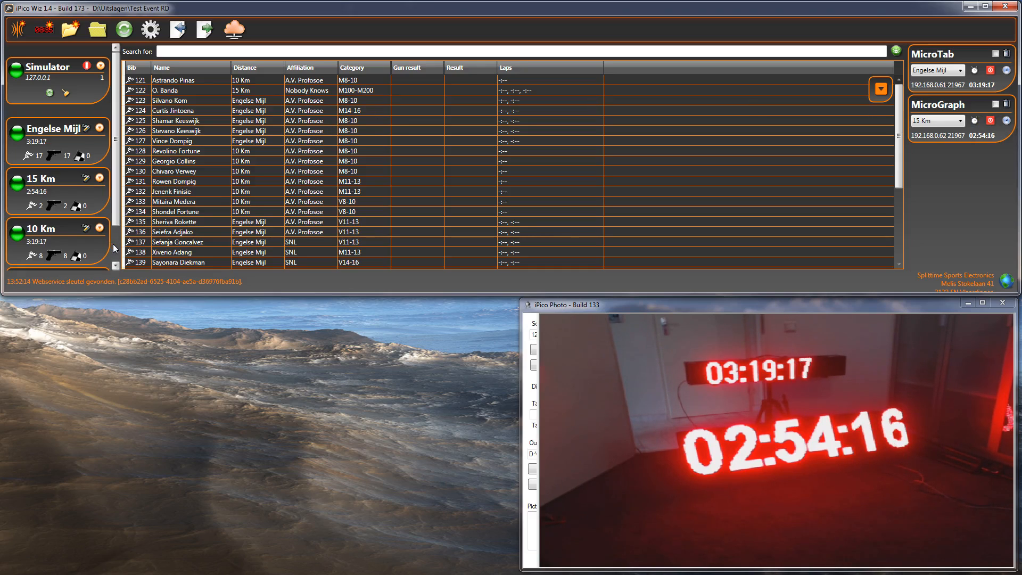
- Set the status of the 5 Km distance to Ready to start
scroll(114, 248, "down", 2)
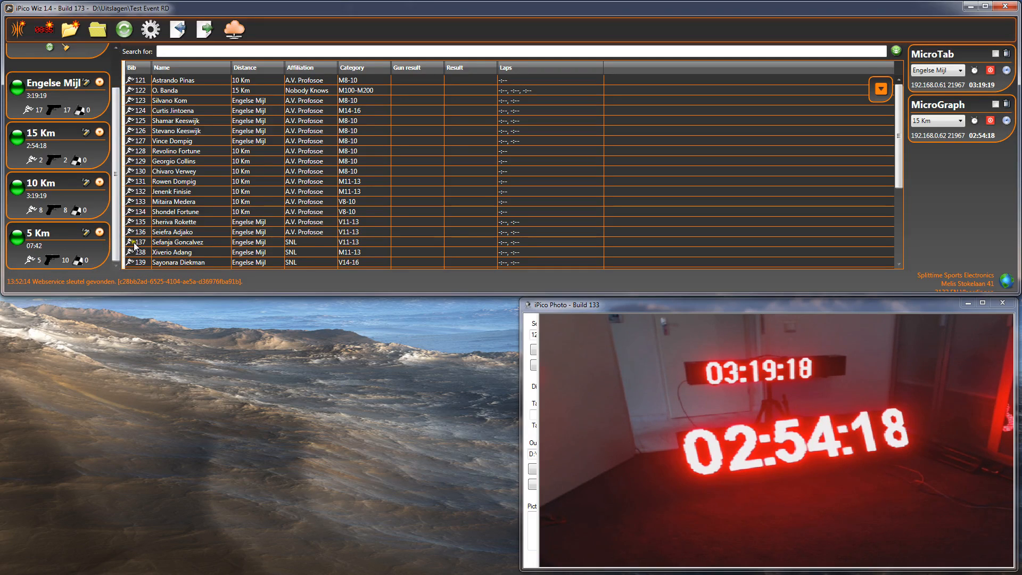
left_click(17, 241)
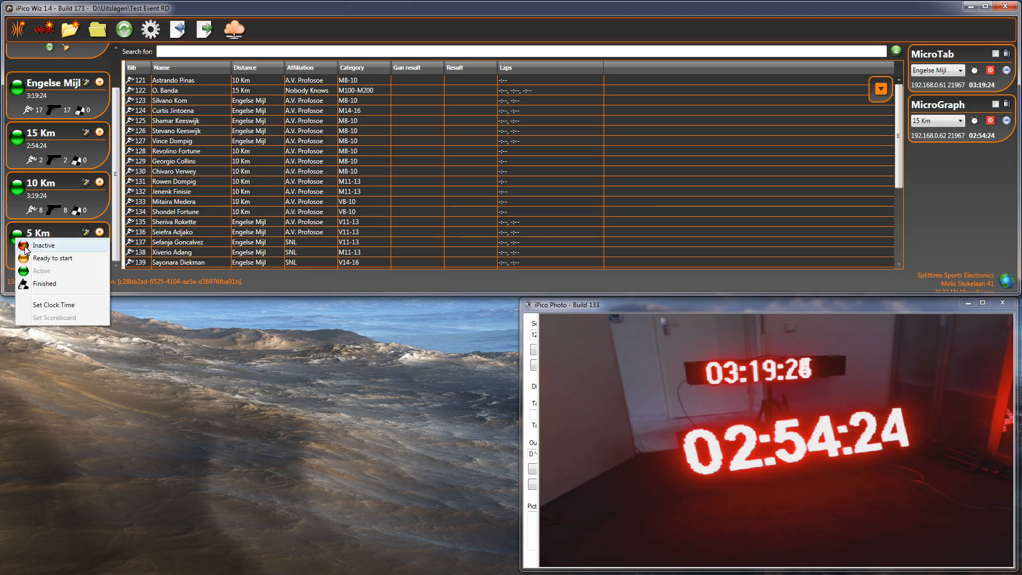
left_click(37, 259)
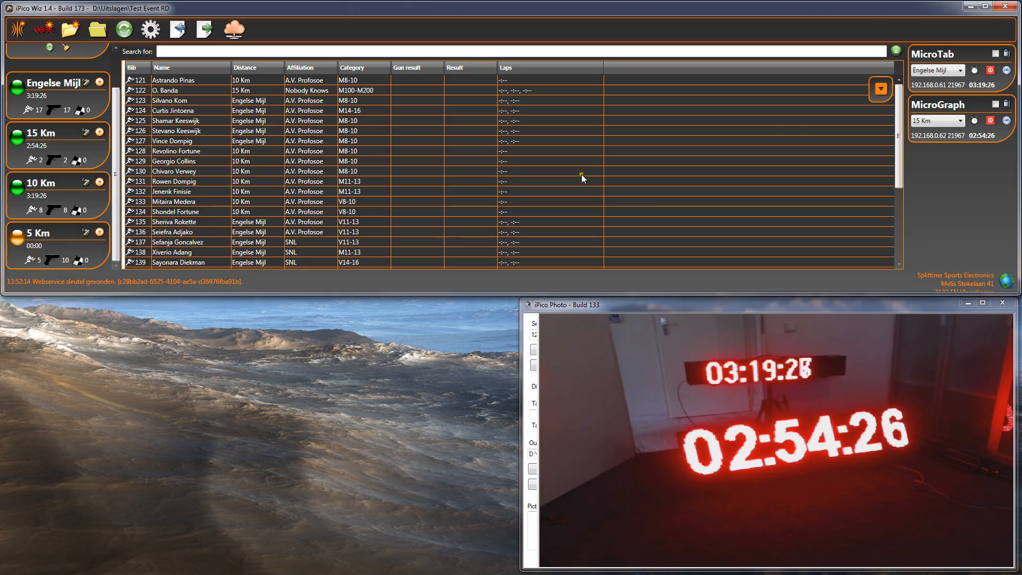
- Enable the MicroTab display's option for automatically taking over the clock of the next started race
left_click(995, 54)
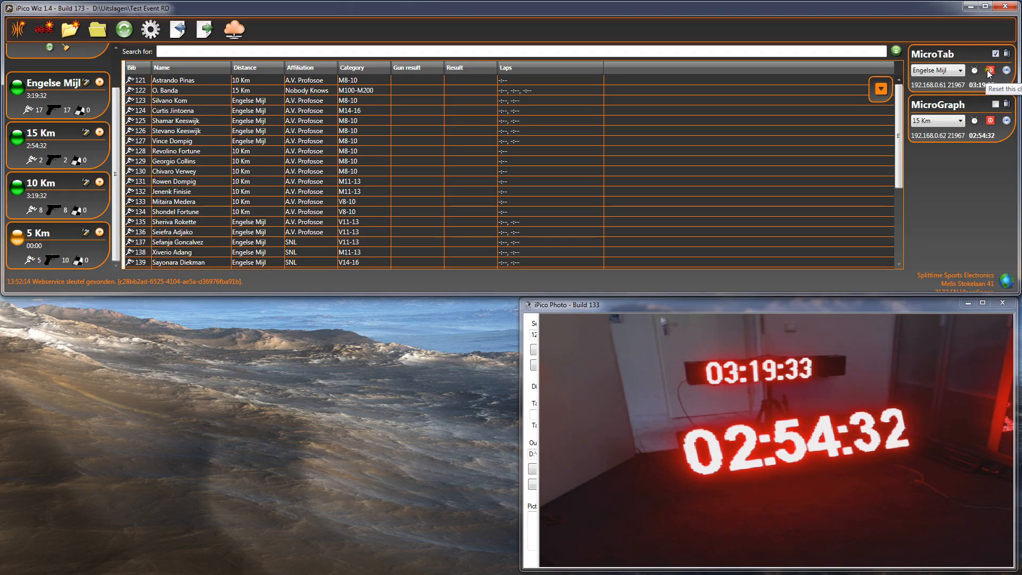
left_click(996, 54)
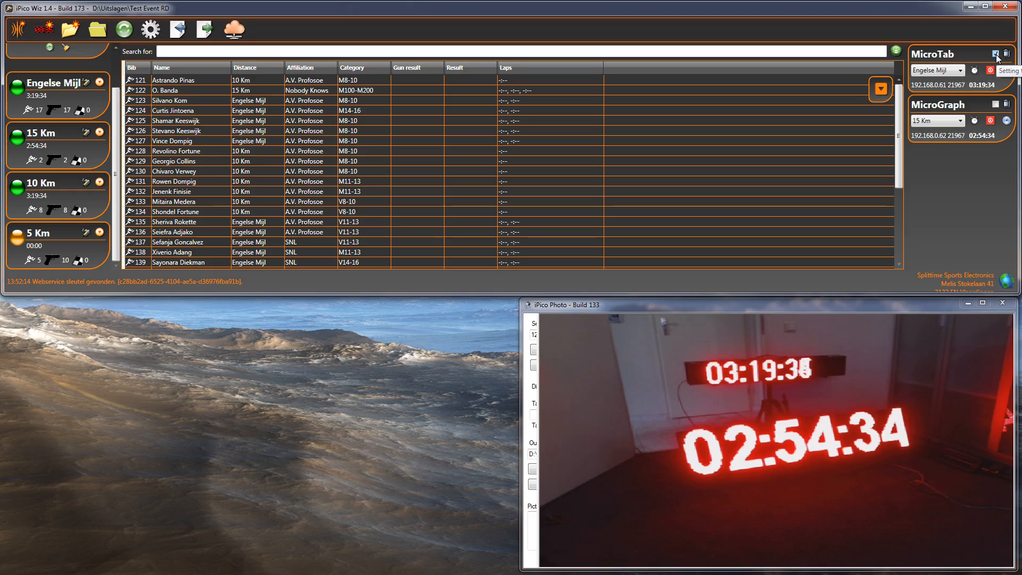
left_click(996, 54)
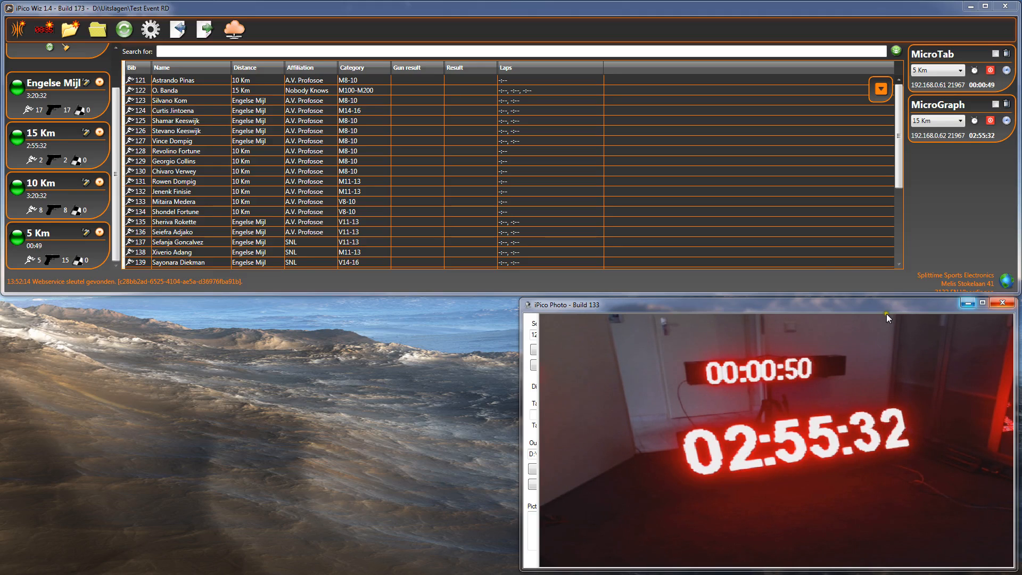
- Begin adding an external display used as a lap counter, with the MicroTab board type
left_click(44, 29)
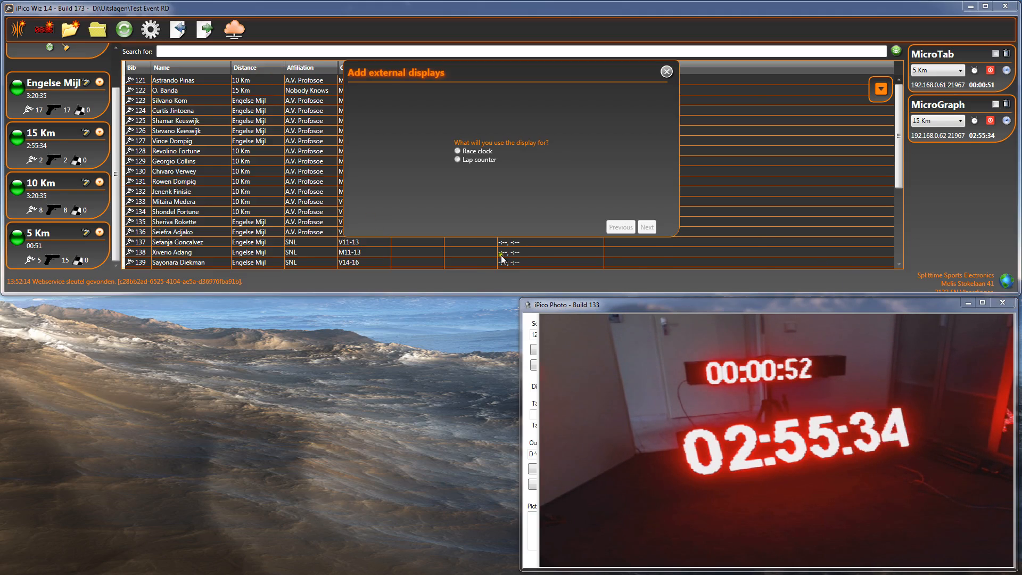
left_click_drag(491, 113, 375, 306)
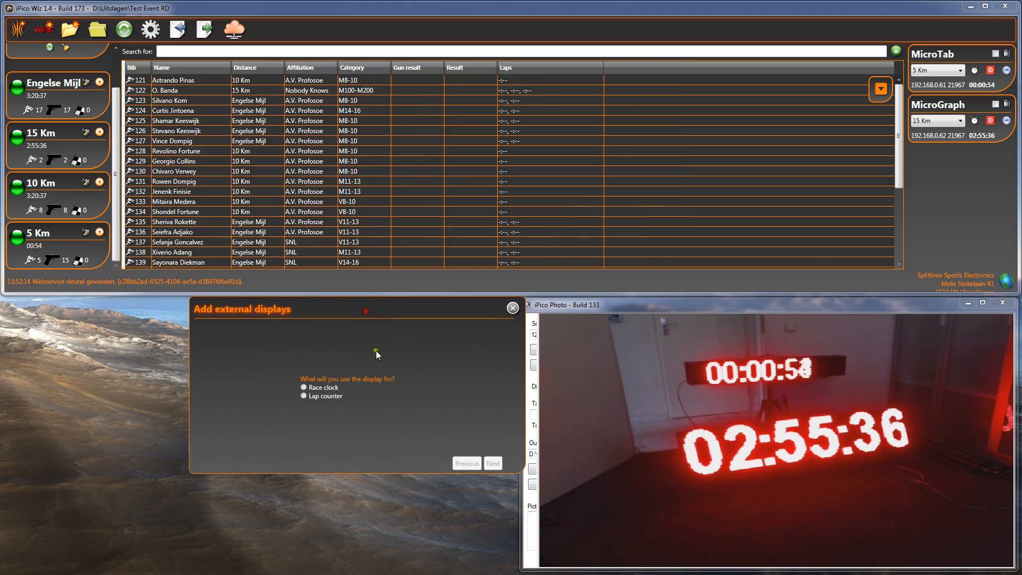
left_click(333, 396)
left_click(493, 463)
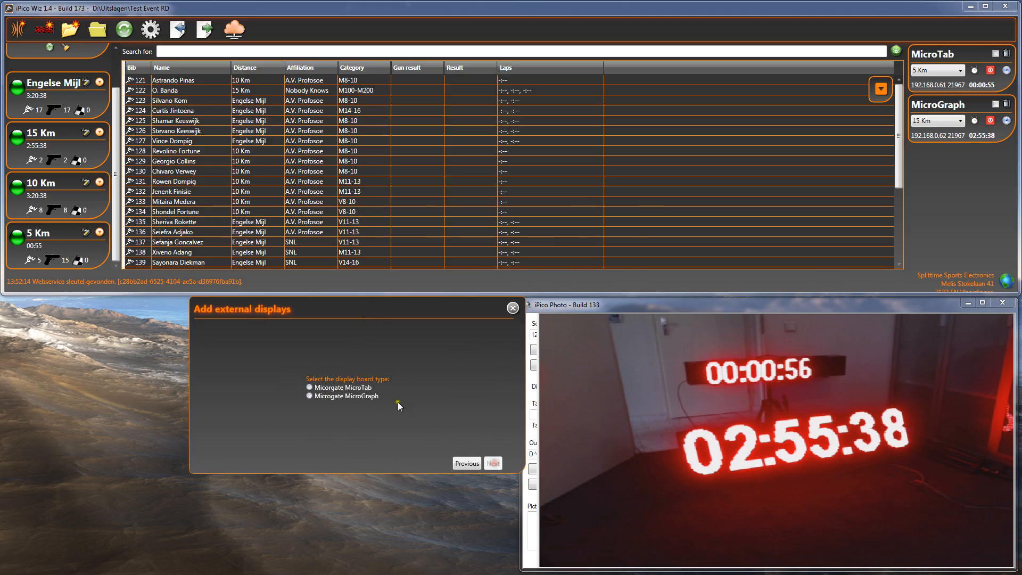
left_click(358, 388)
left_click(492, 463)
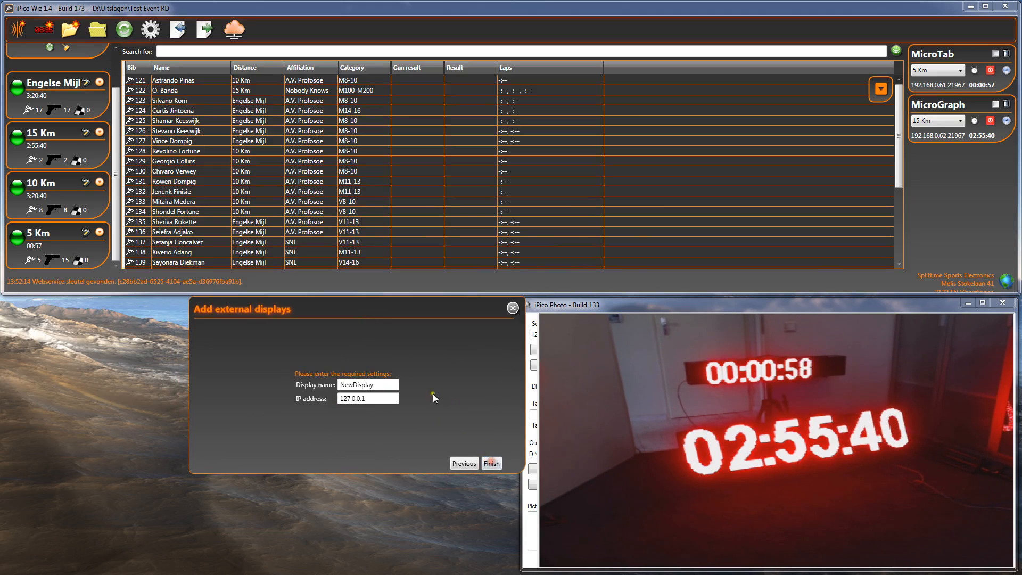
- Name the new lap counter display LCMicroTab
left_click(384, 387)
key("BackSpace")
key("BackSpace")
key("BackSpace")
key("BackSpace")
key("BackSpace")
key("BackSpace")
key("BackSpace")
key("BackSpace")
key("BackSpace")
key("BackSpace")
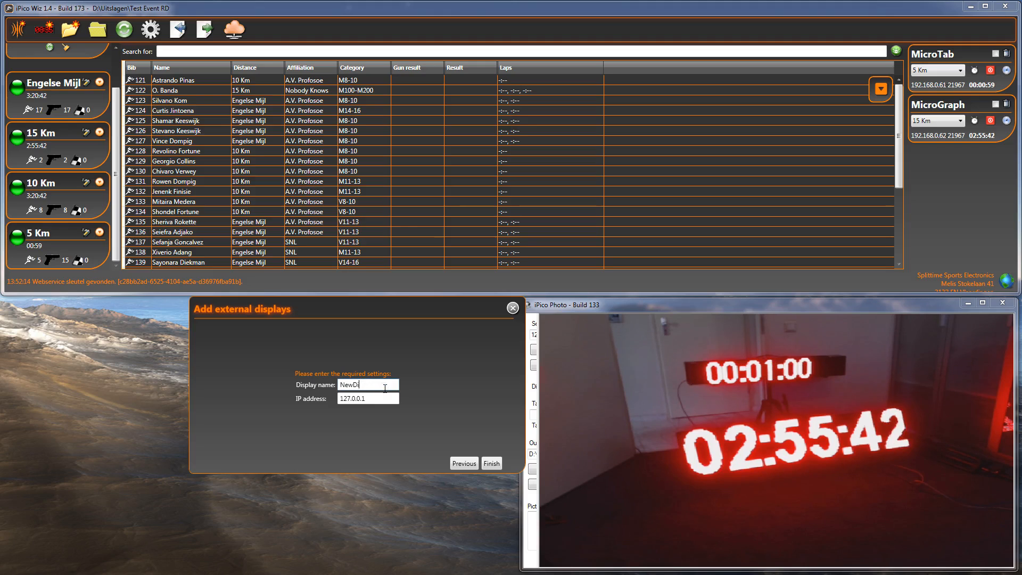
type("LC")
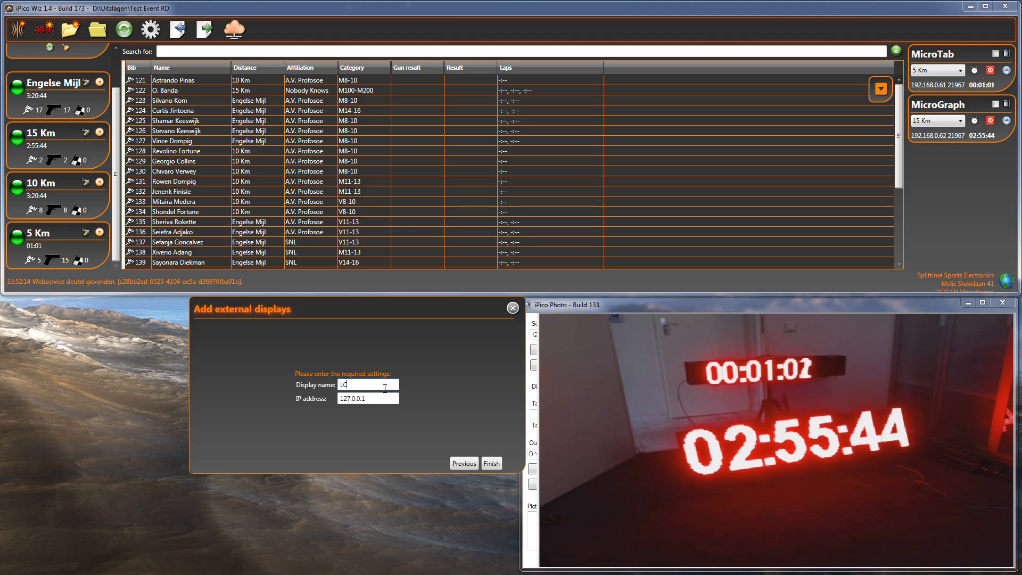
type("MicroTab")
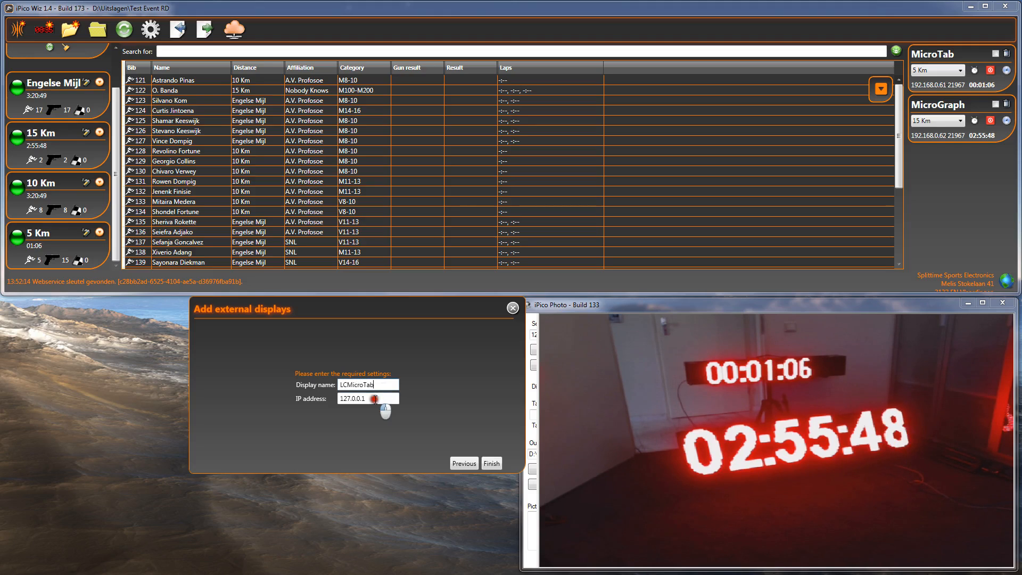
- Set the LCMicroTab lap counter's IP address to 192.168.0.61 and finish adding the display
left_click_drag(384, 411, 347, 410)
left_click(339, 403)
key("BackSpace")
key("BackSpace")
key("BackSpace")
key("BackSpace")
key("BackSpace")
key("BackSpace")
key("BackSpace")
key("BackSpace")
key("BackSpace")
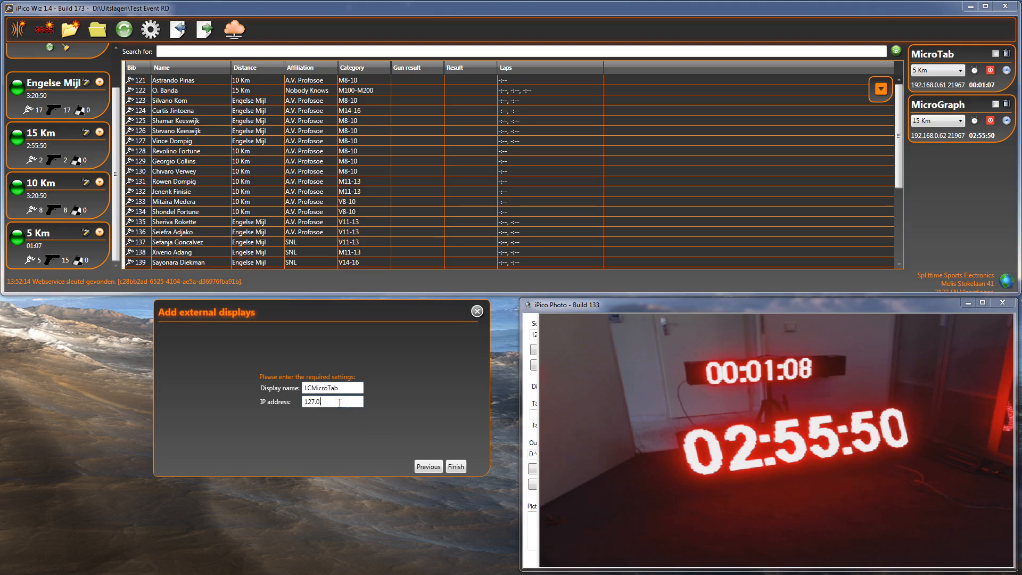
type("192")
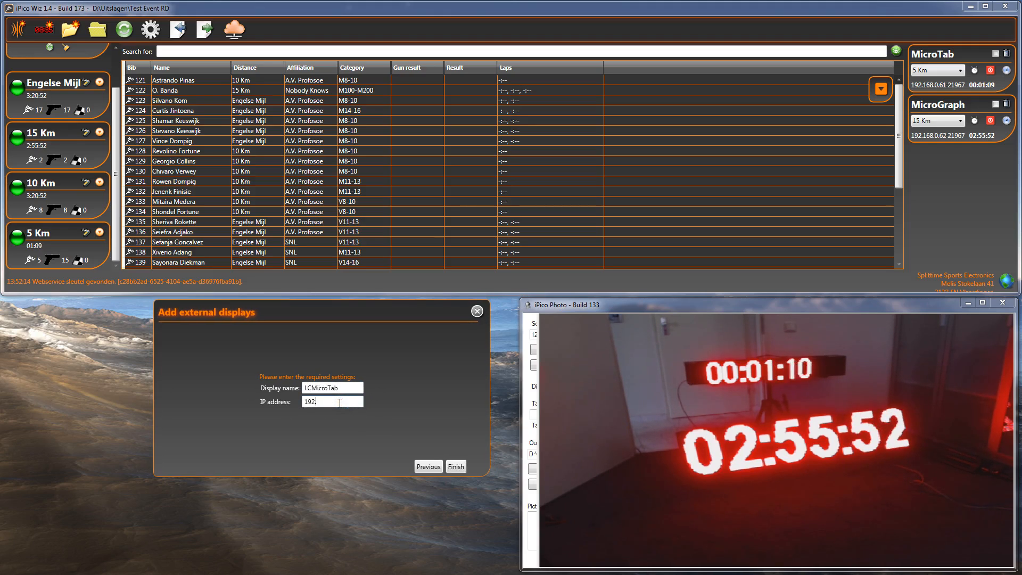
type(".168.0.61")
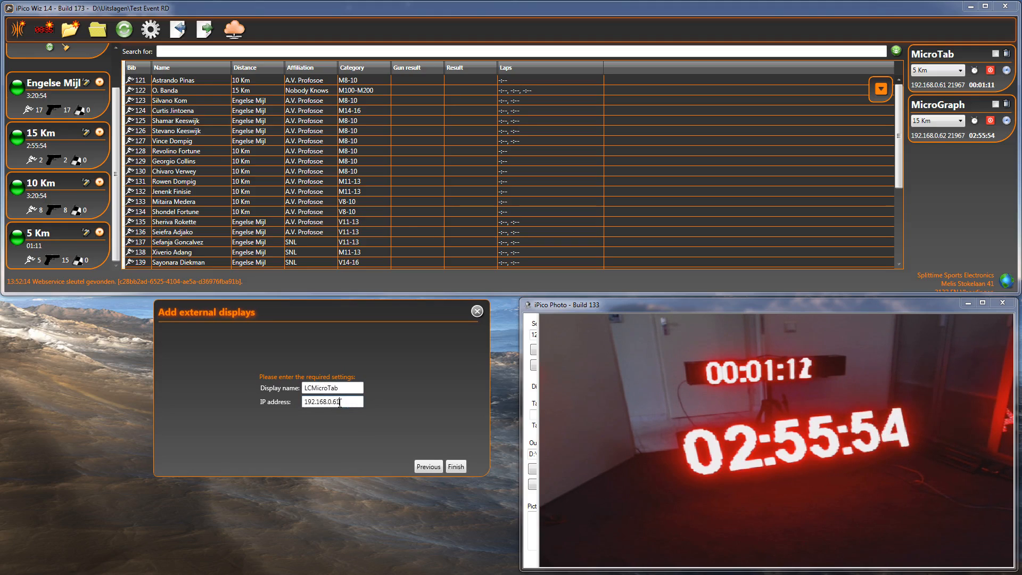
left_click(456, 466)
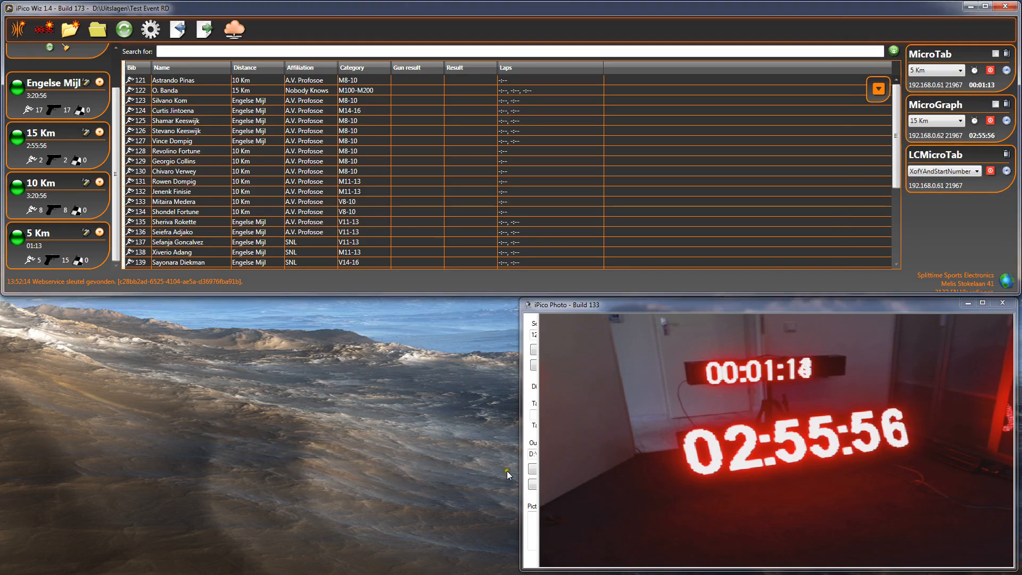
- Begin adding another external display used as a lap counter, with the Microgate MicroGraph board type
left_click(46, 29)
left_click(475, 162)
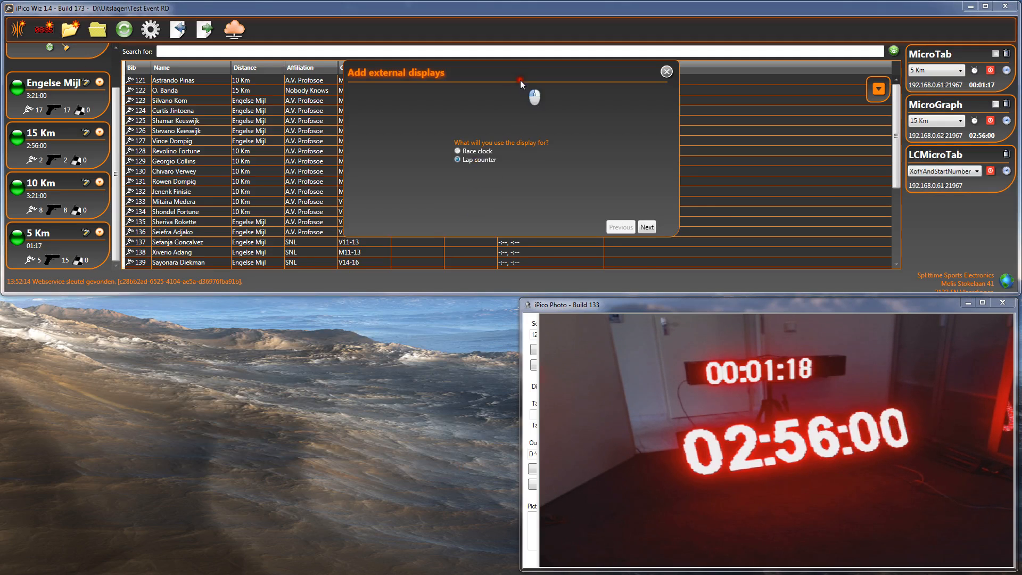
left_click_drag(520, 79, 375, 336)
left_click(502, 483)
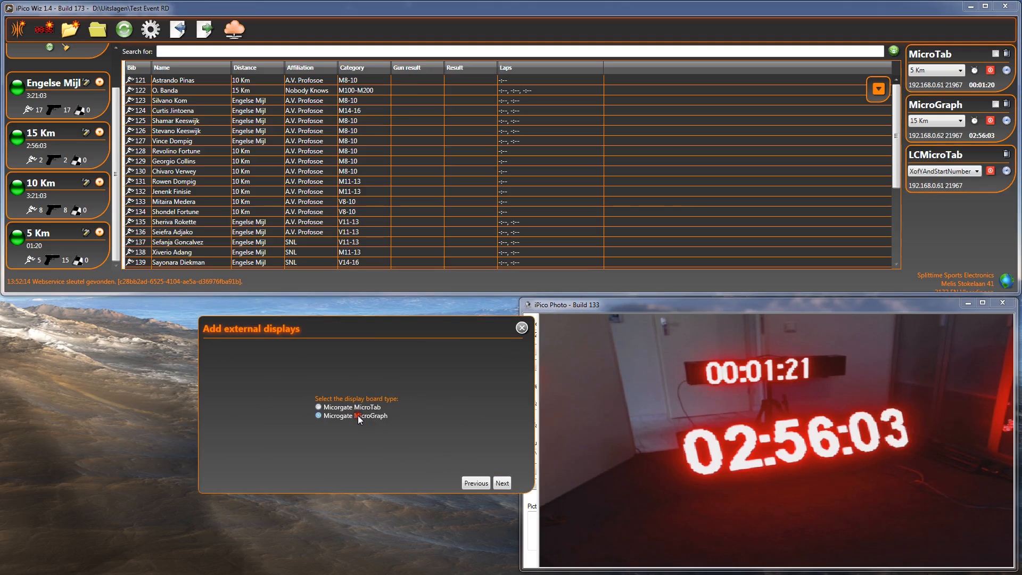
left_click(502, 483)
- Name the new MicroGraph lap counter display LCMicroGraph
left_click(408, 398)
key("BackSpace")
key("BackSpace")
key("BackSpace")
key("BackSpace")
key("BackSpace")
key("BackSpace")
key("BackSpace")
key("BackSpace")
key("BackSpace")
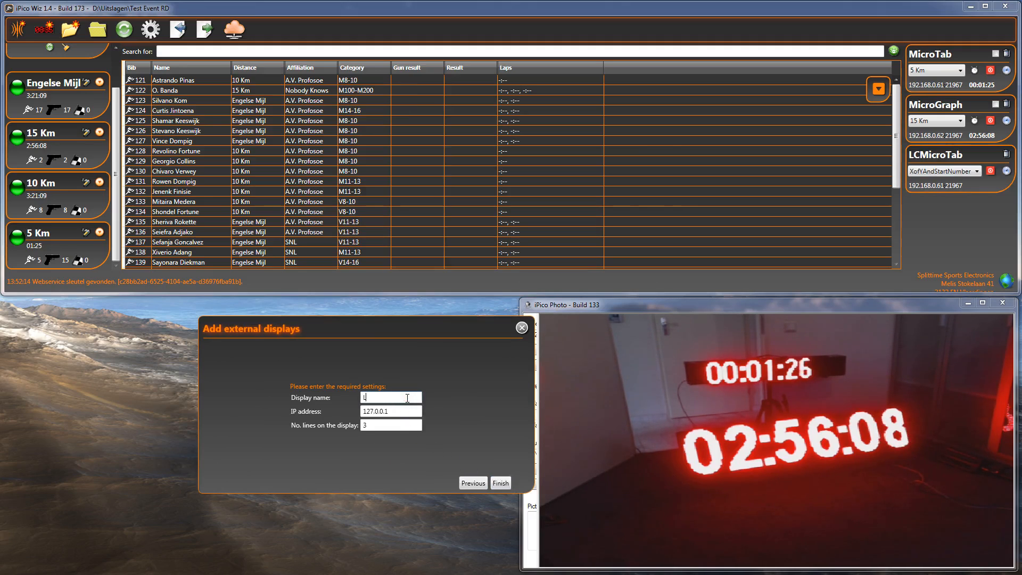
key("BackSpace")
type("LCMicro")
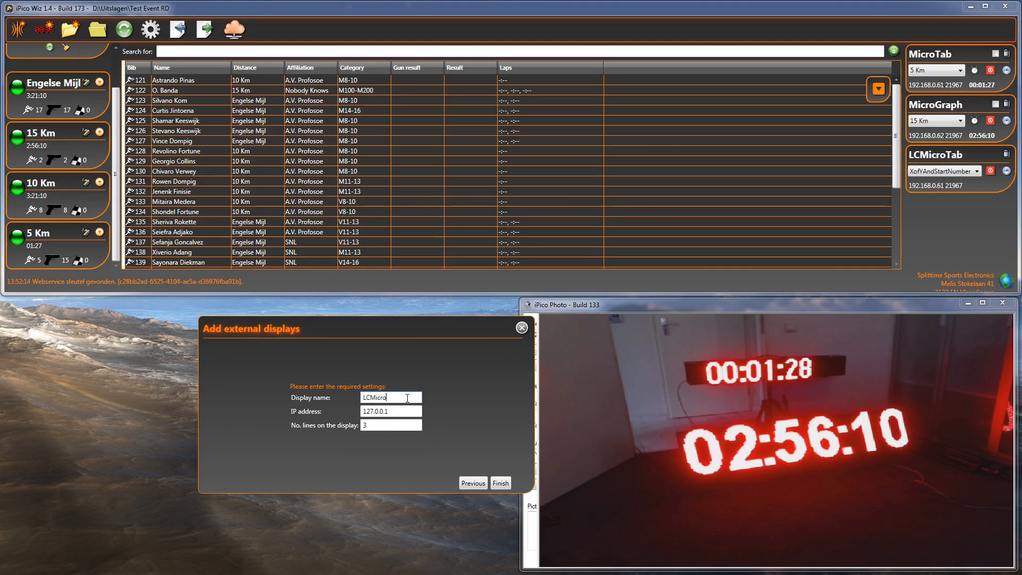
type("Graph")
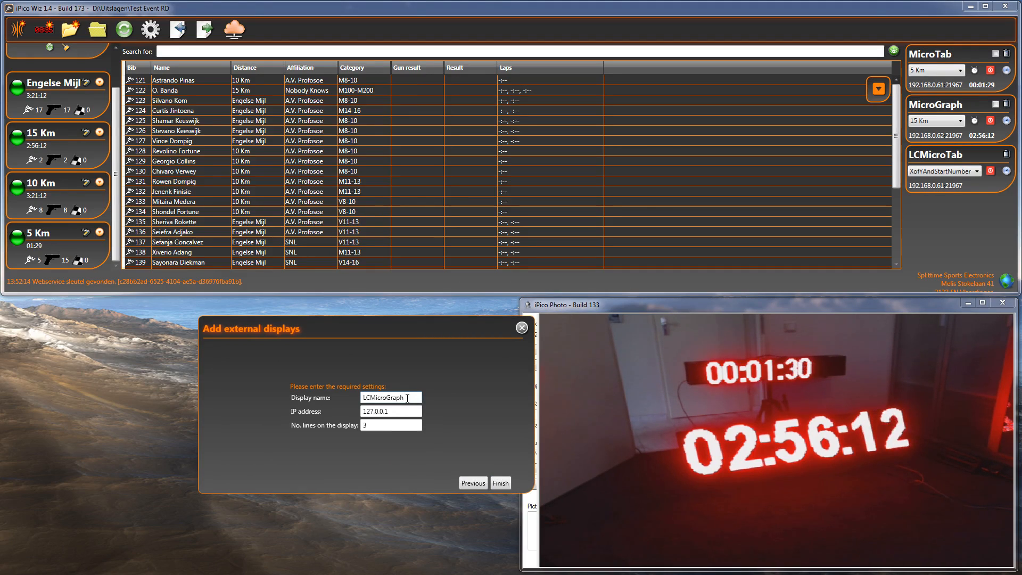
- Set the LCMicroGraph display's IP address to 192.168.0.62, keep 3 lines, and finish adding it
left_click(401, 412)
key("BackSpace")
key("BackSpace")
key("BackSpace")
key("BackSpace")
key("BackSpace")
key("BackSpace")
key("BackSpace")
key("BackSpace")
key("BackSpace")
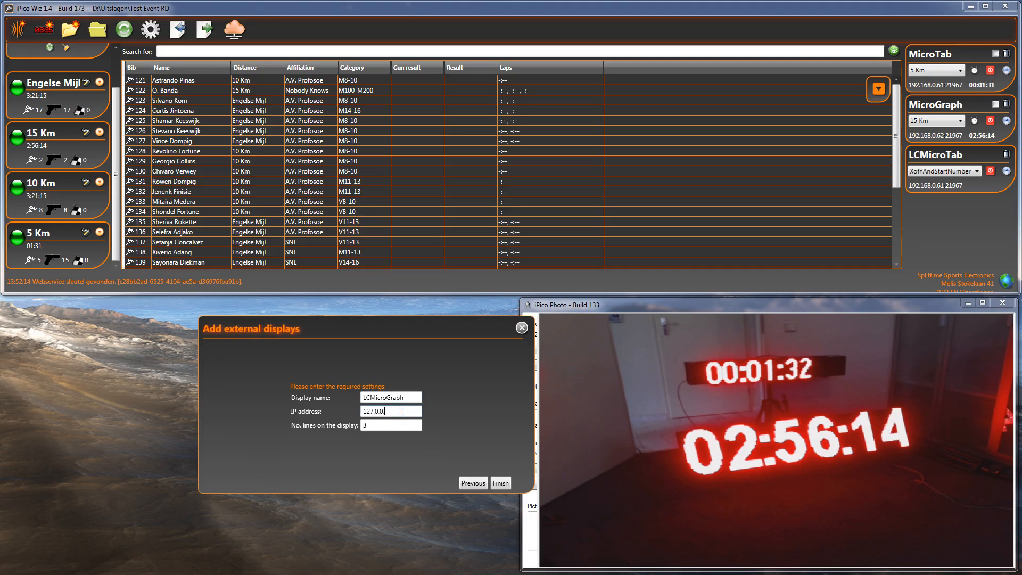
type("192.168.0.62")
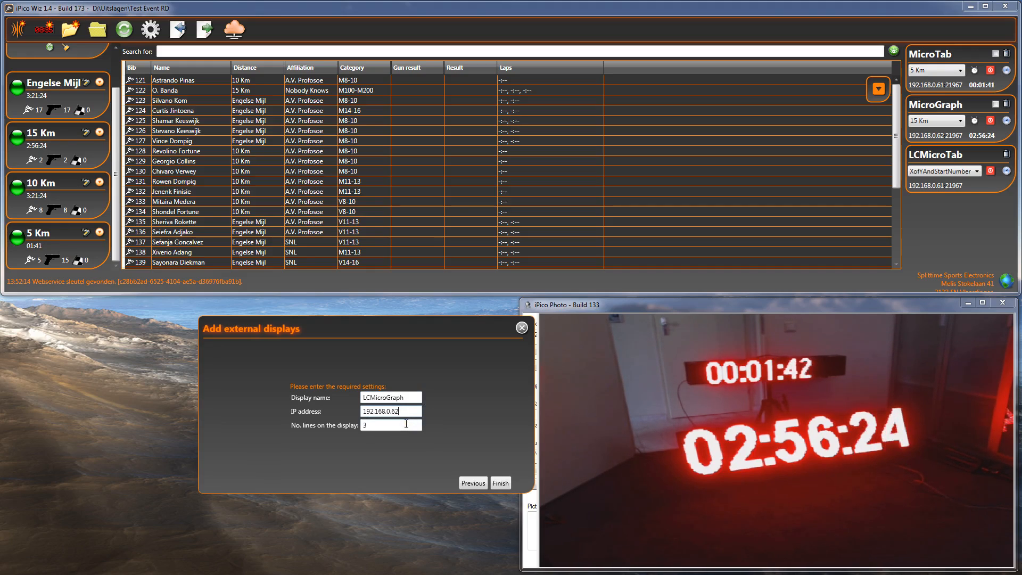
left_click(500, 483)
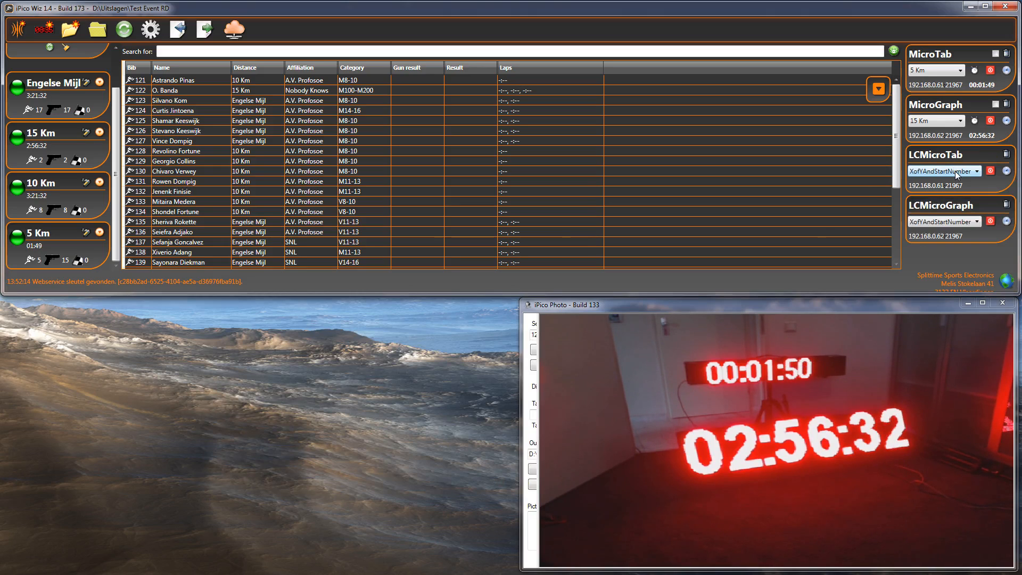
- Show the time of day on the LCMicroTab and LCMicroGraph boards, and return both to their lap counter standby screens
left_click(1006, 171)
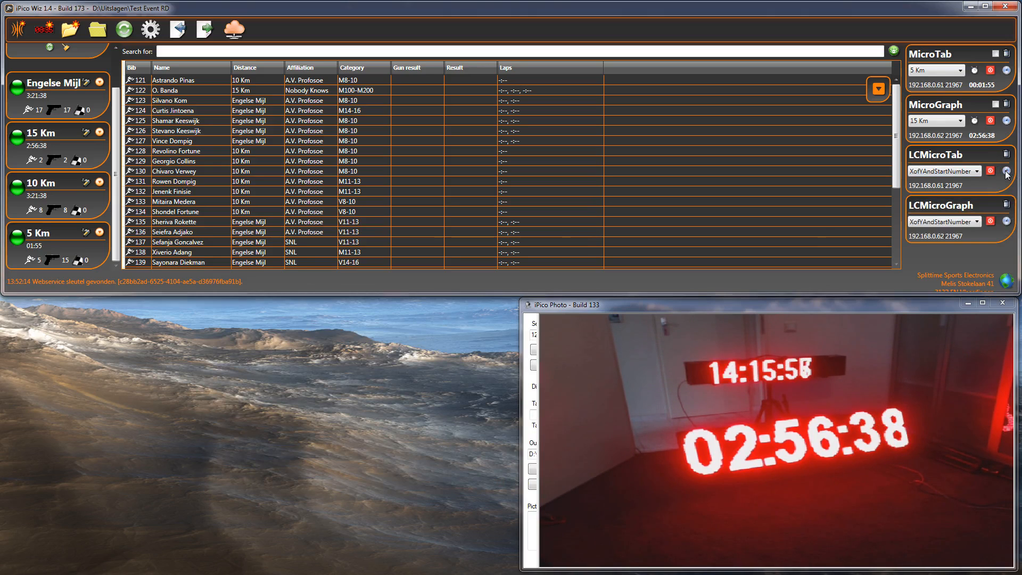
left_click(1006, 221)
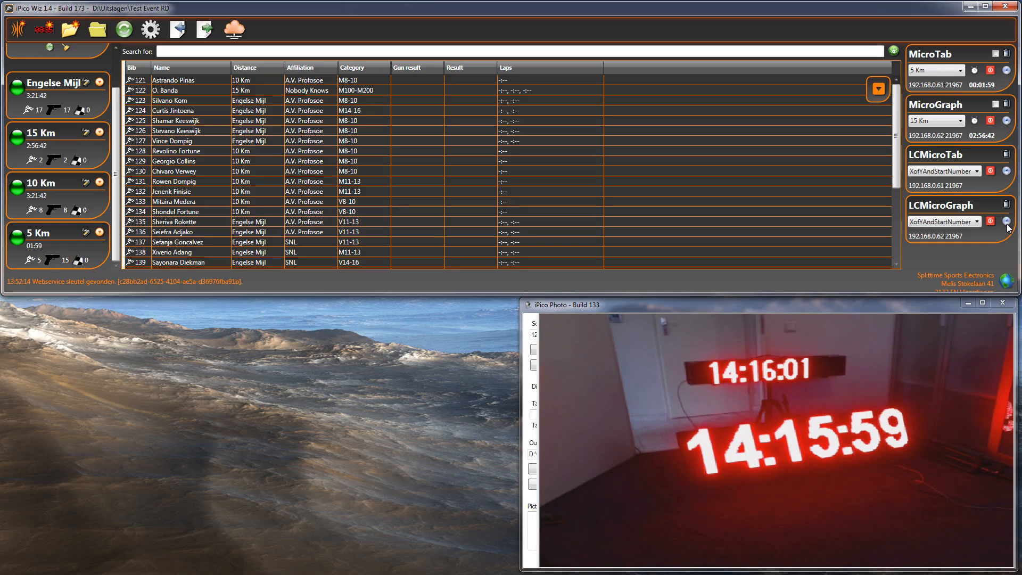
left_click(991, 171)
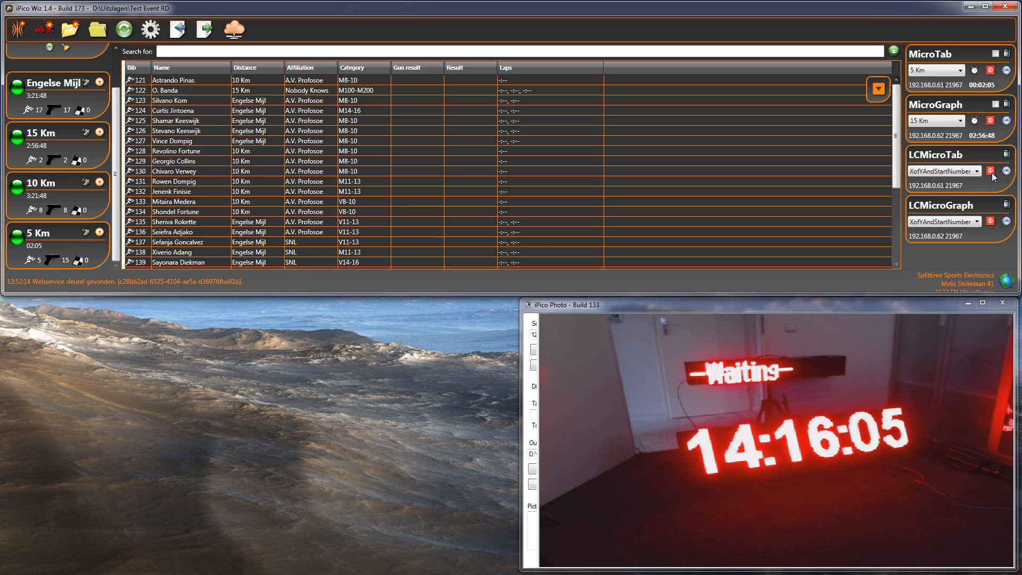
left_click(991, 222)
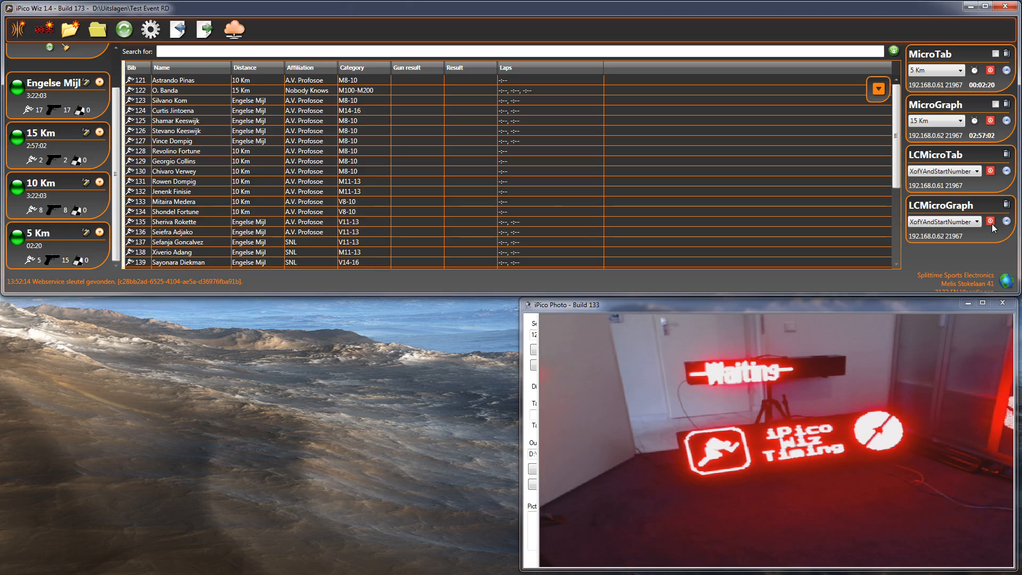
- Look through the display format options of the LCMicroTab lap counter
left_click(953, 172)
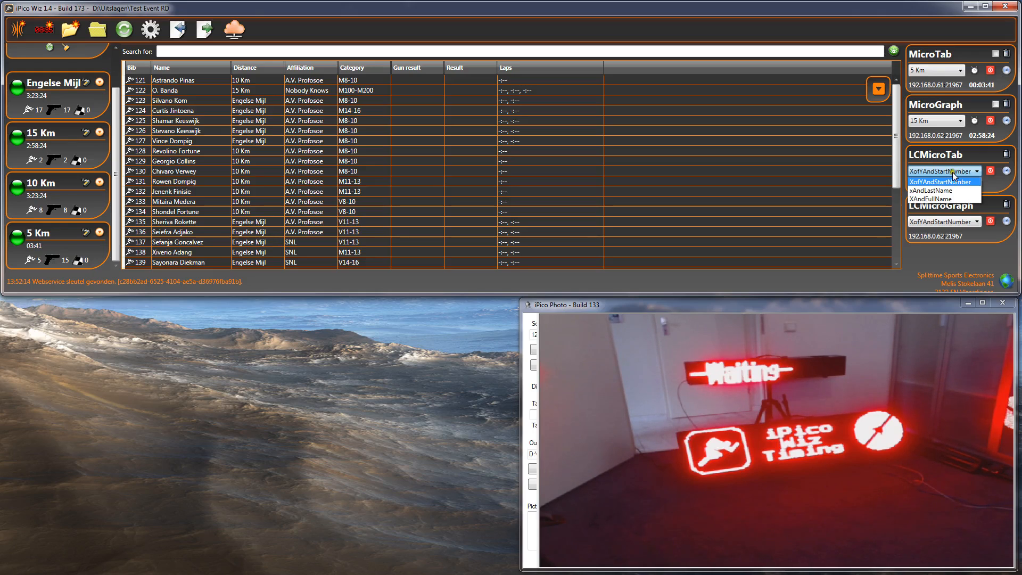
left_click(953, 171)
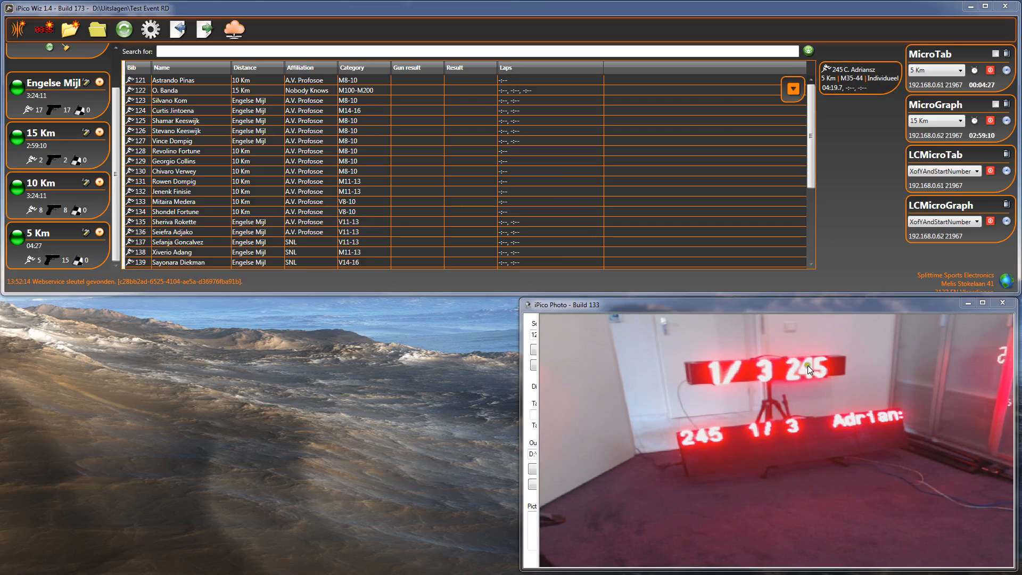
- Find the participant with bib 245 in the list and check the recorded lap, returning to the start of the list
left_click(338, 133)
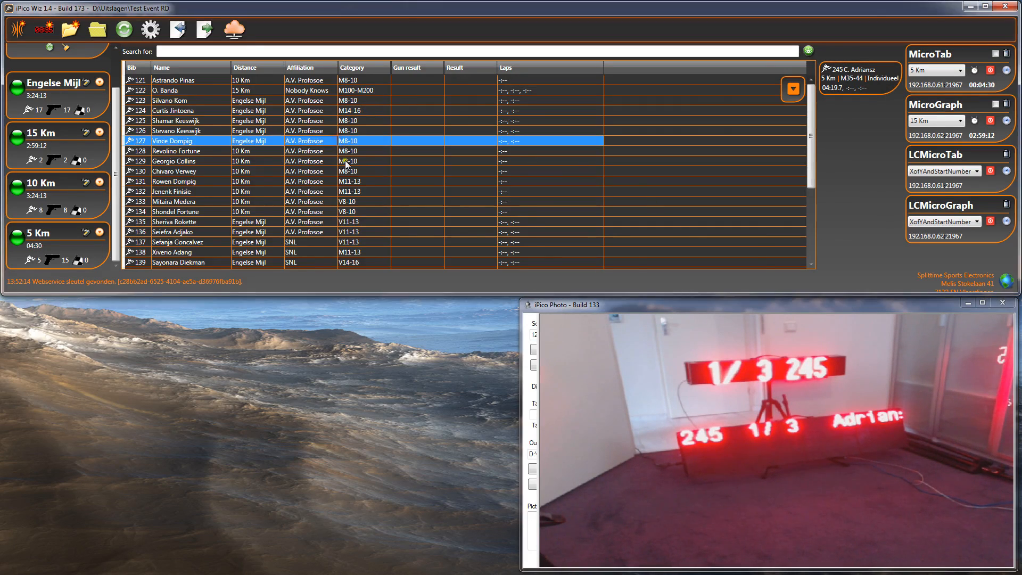
scroll(351, 166, "down", 3)
left_click(215, 231)
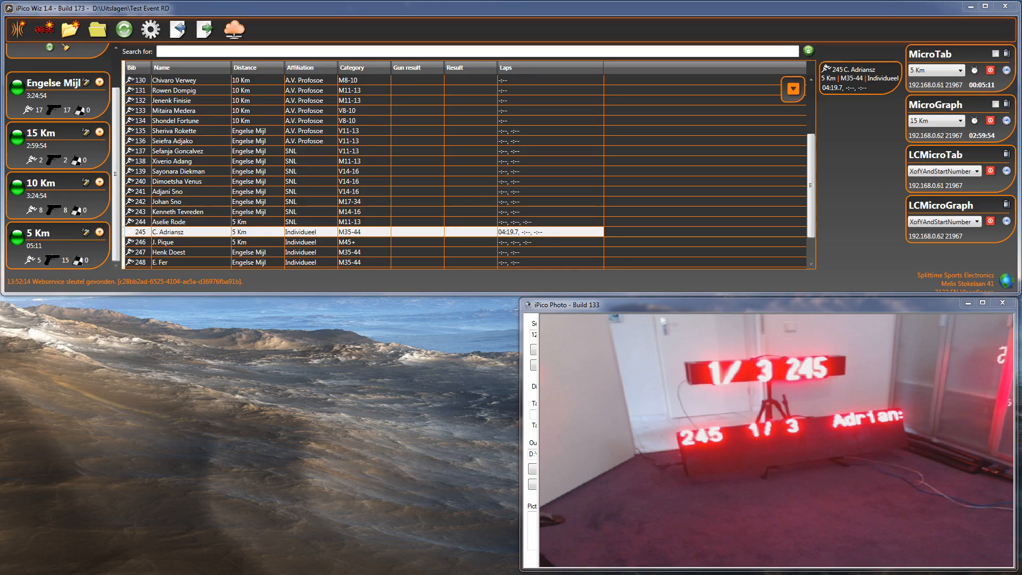
left_click_drag(809, 158, 809, 105)
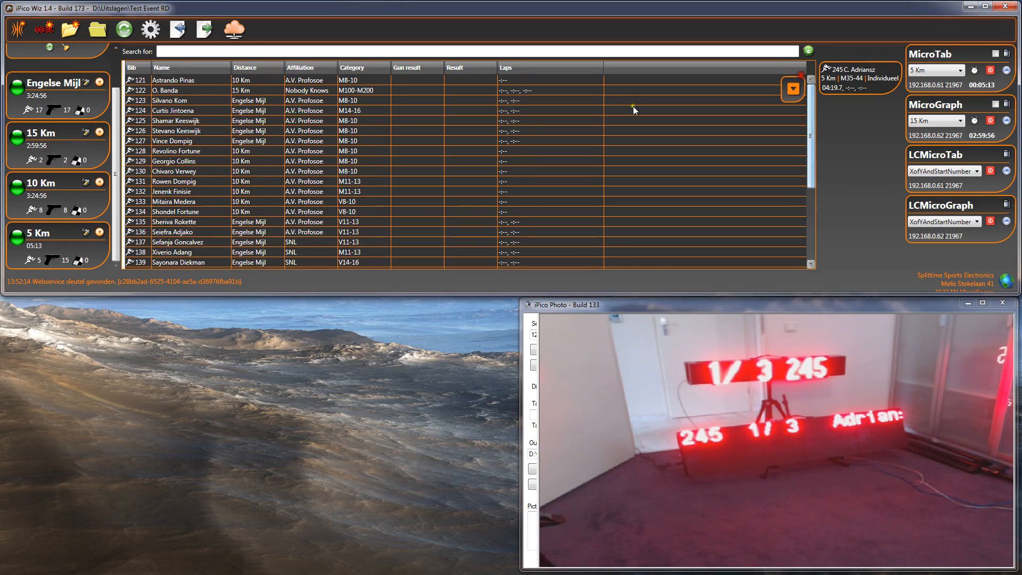
- Select the participants with bibs 121, 122 and 123 in turn, and maximize the iPico Photo camera window to inspect the boards
left_click(365, 81)
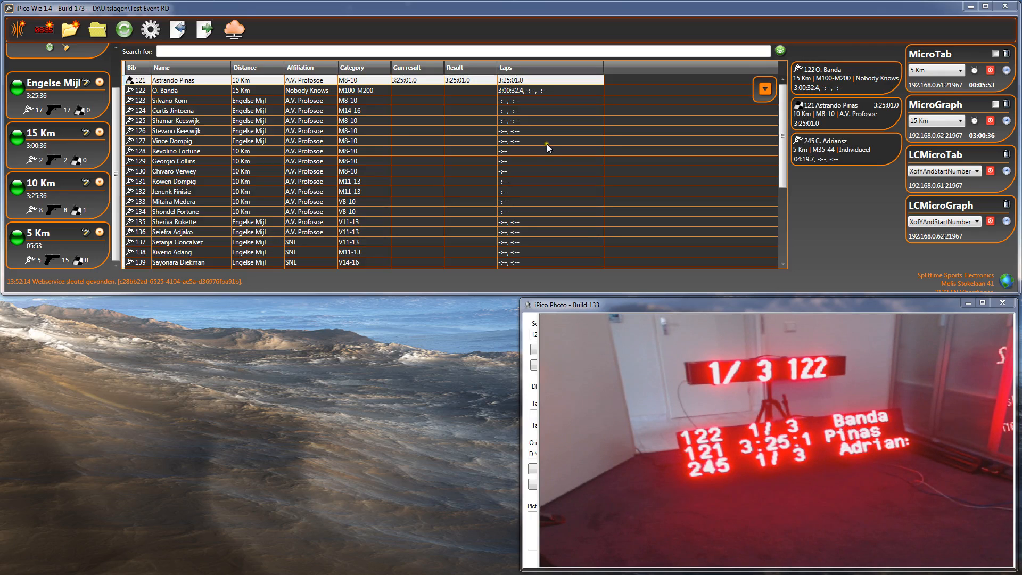
left_click(318, 93)
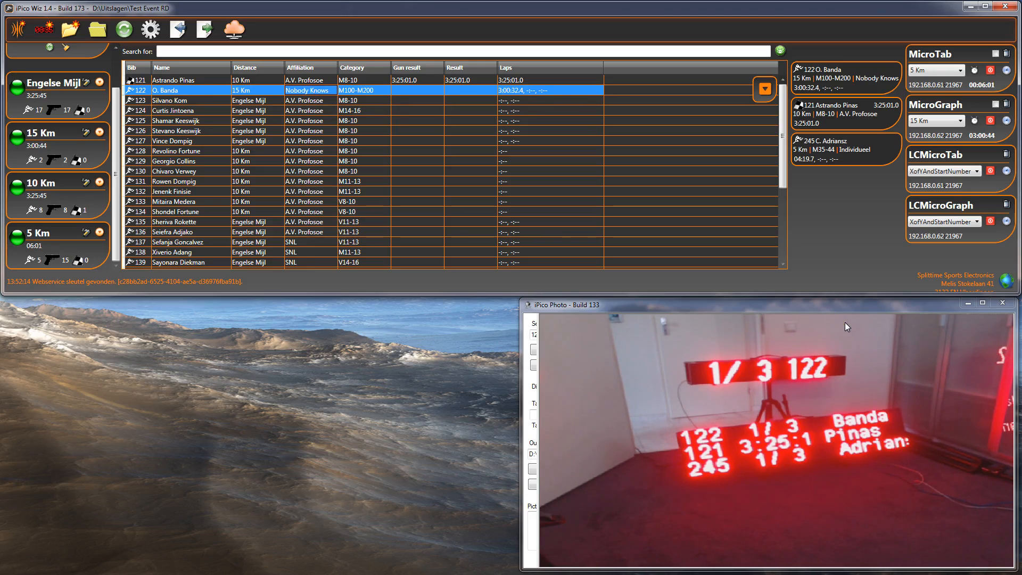
left_click(343, 101)
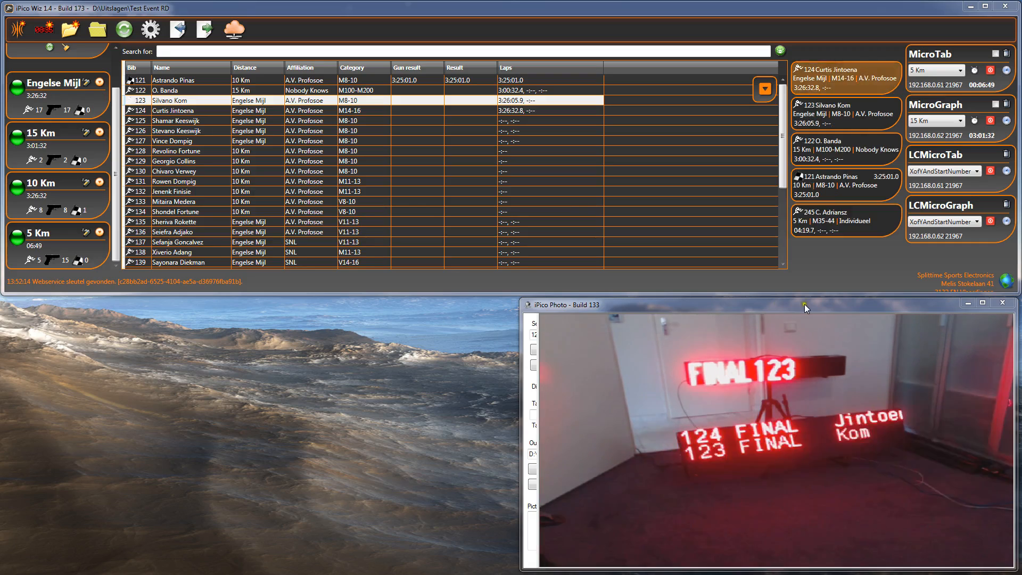
double_click(686, 305)
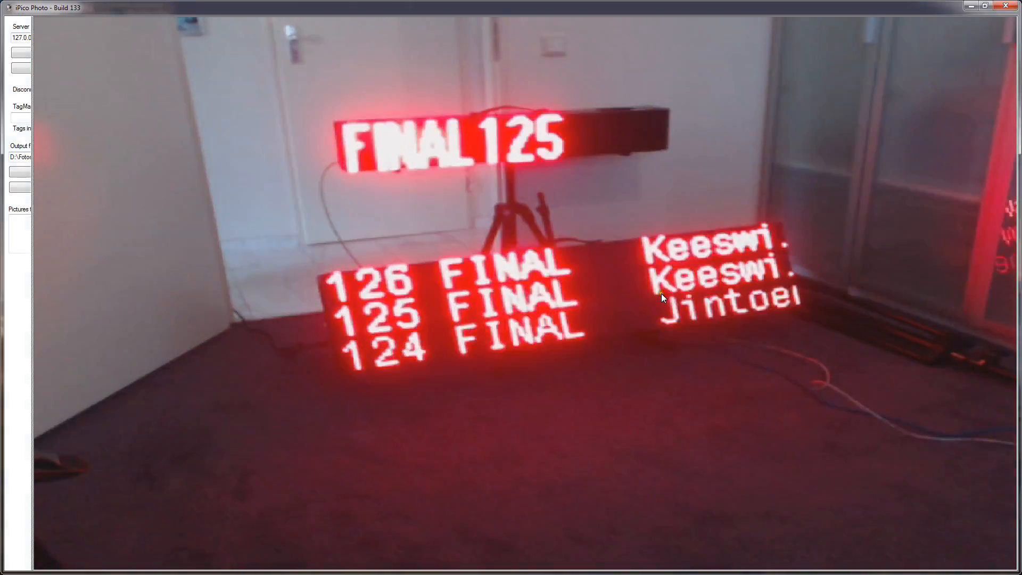